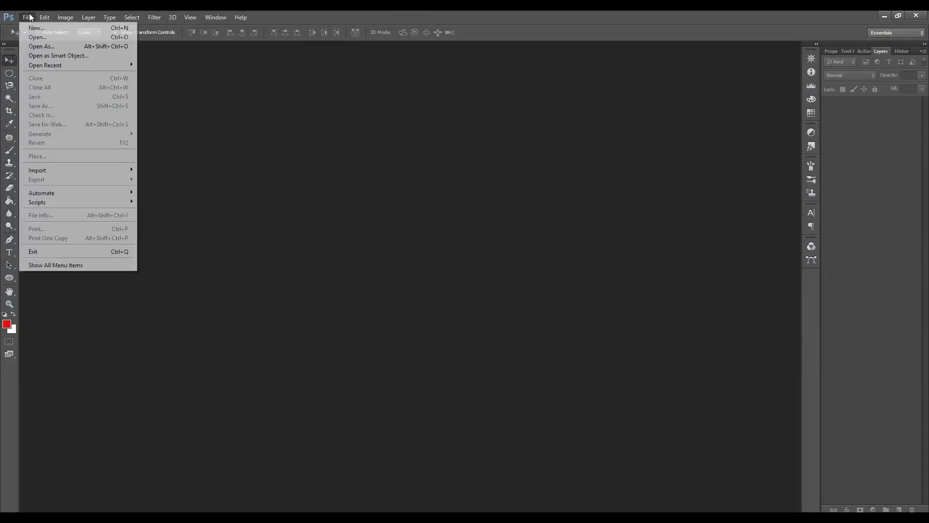
Step: Create a 1920 × 1080 px white document with File > New and dock it as a tab
click(38, 29)
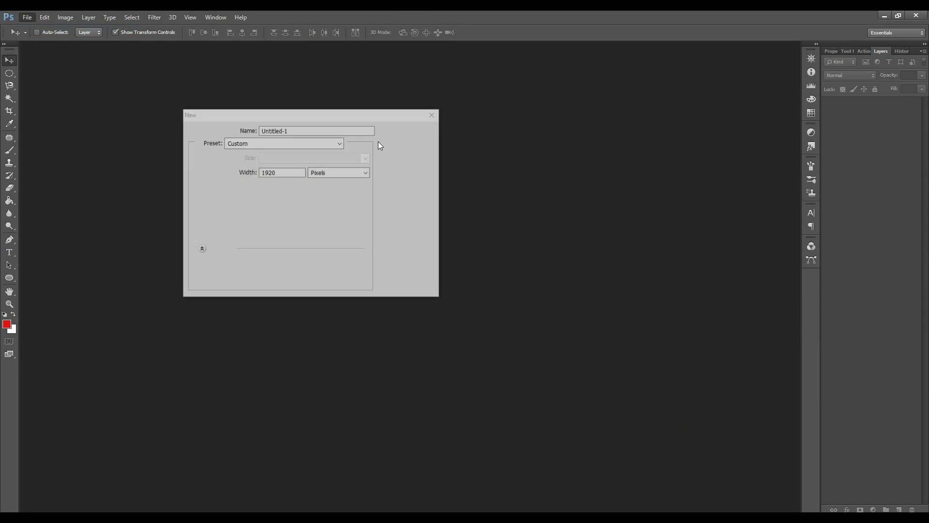
text(1080)
click(291, 172)
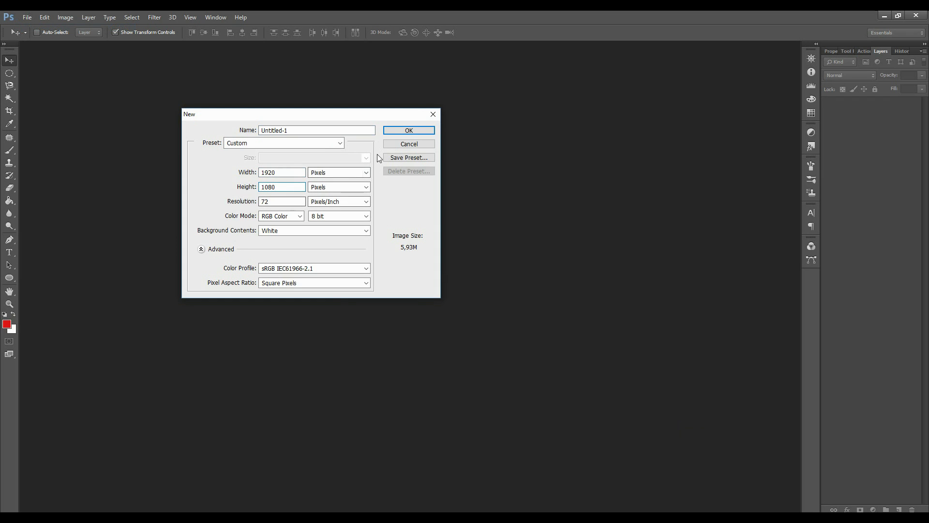
click(402, 131)
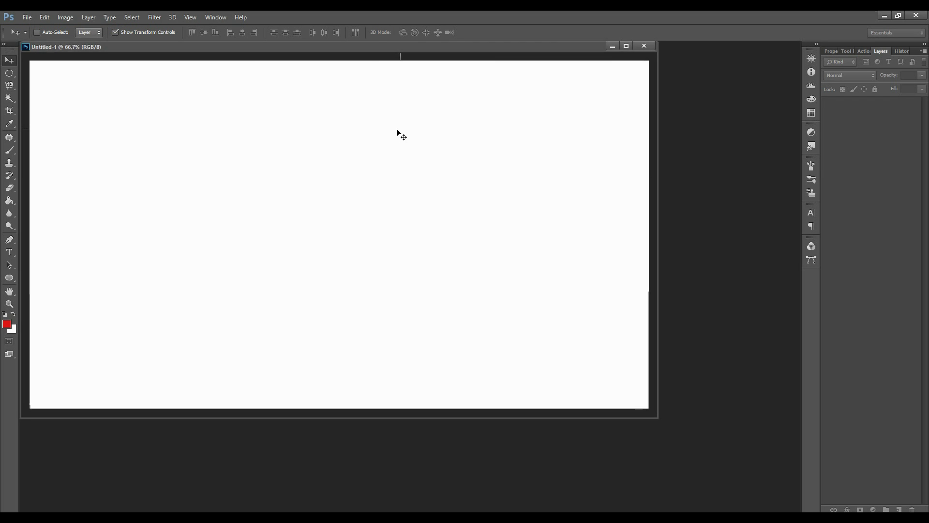
drag(354, 47, 394, 48)
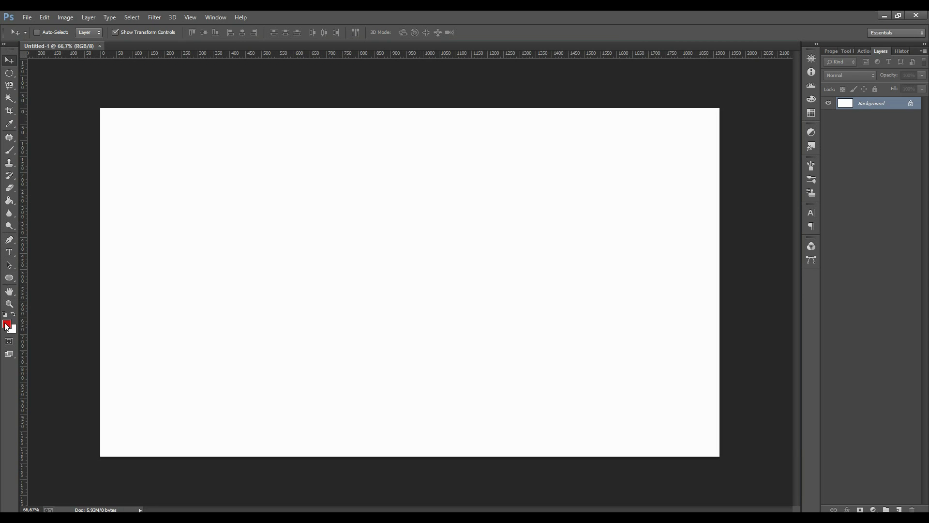
Step: Paint-bucket the background light gray #f0f0f0 and add an empty Layer 1 above it
click(6, 325)
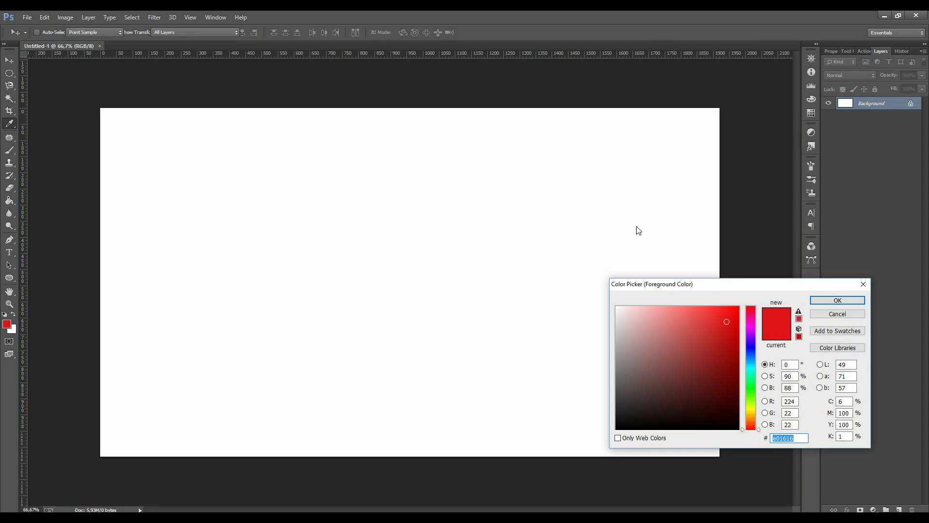
click(615, 310)
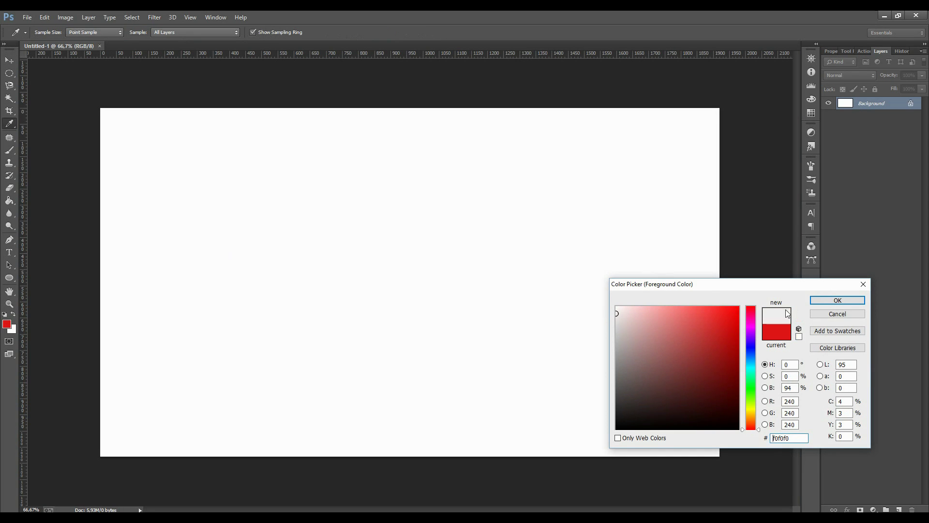
click(823, 300)
click(9, 200)
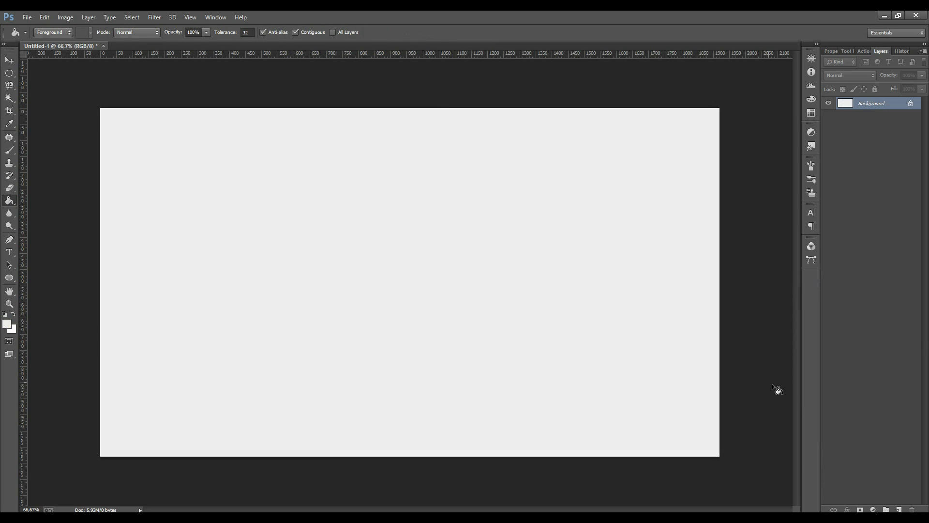
click(899, 510)
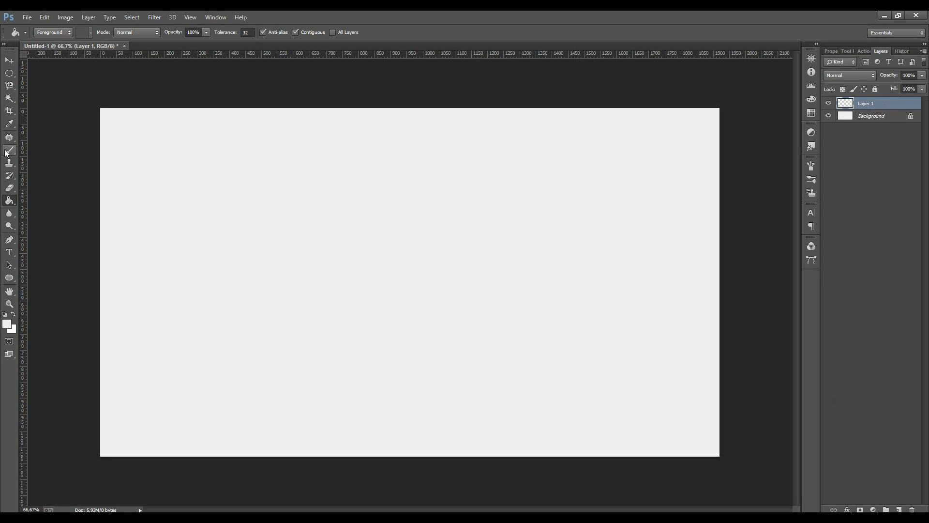
Step: Draw a large circular selection left of centre and fill it with black
click(10, 73)
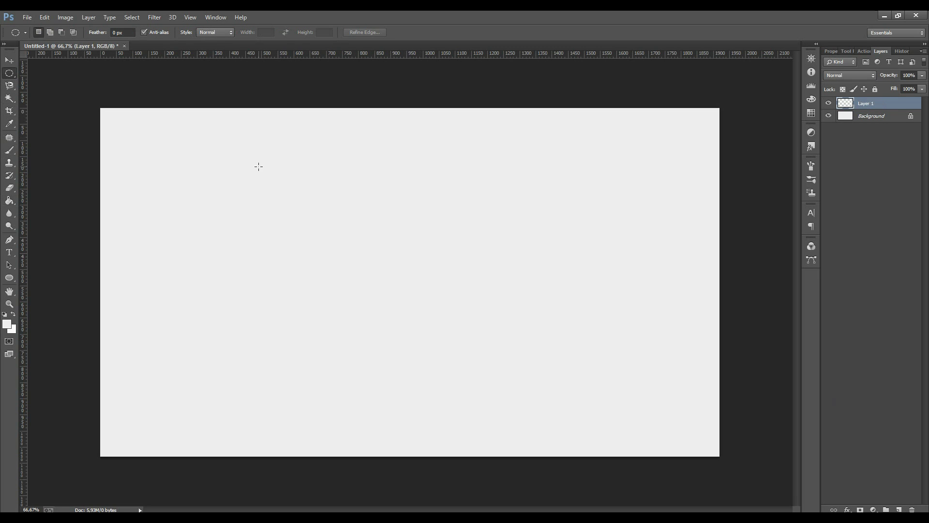
drag(258, 166, 504, 373)
click(9, 200)
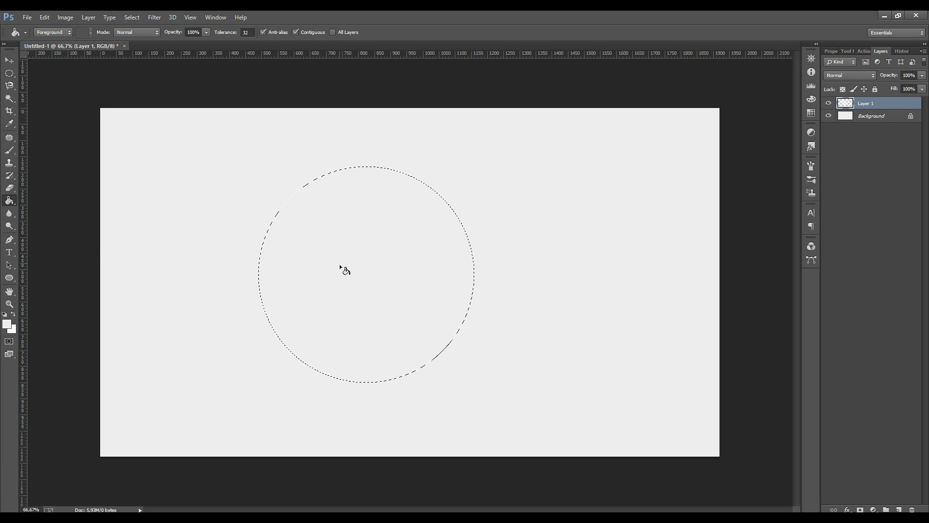
click(7, 324)
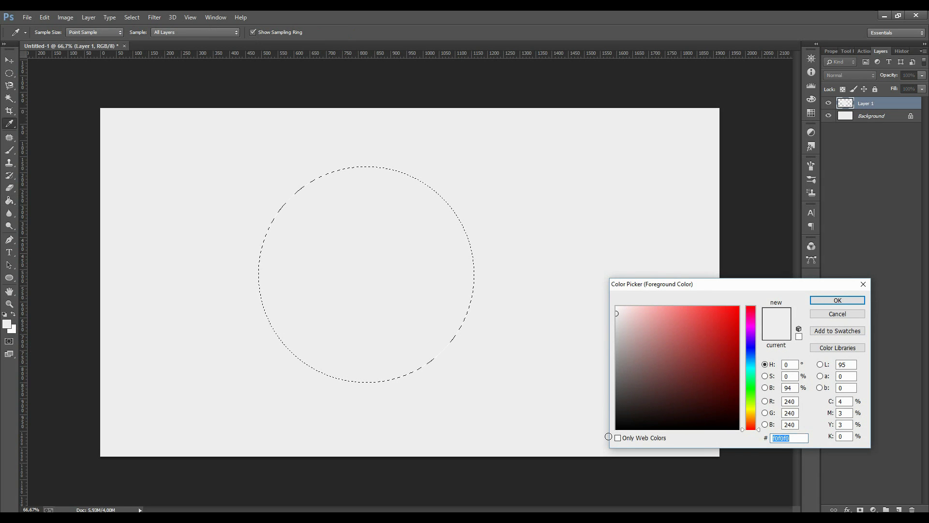
click(615, 430)
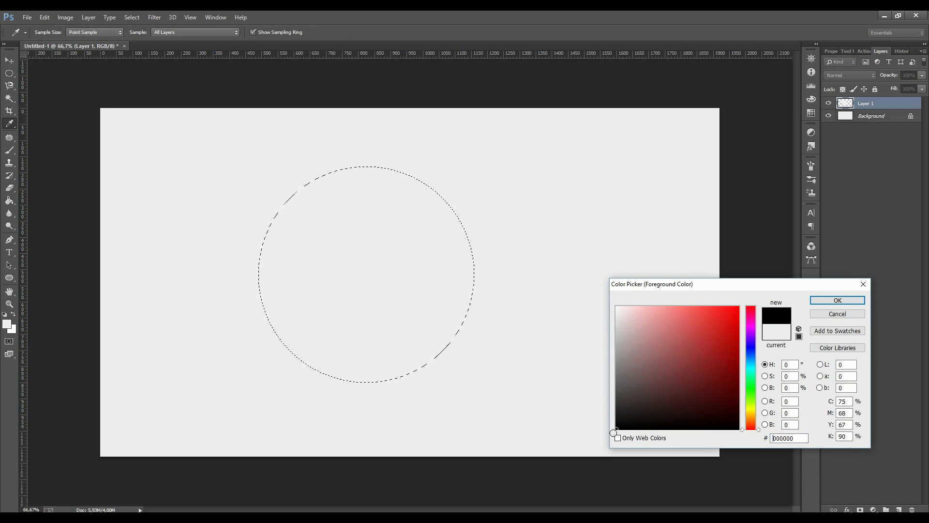
click(838, 300)
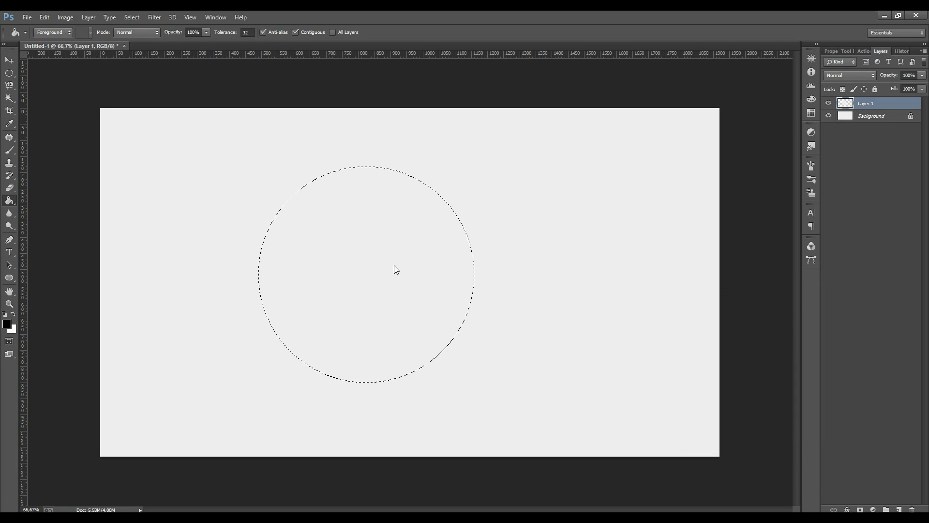
click(394, 266)
Step: Deselect the circle using the right-click Deselect command
right_click(399, 266)
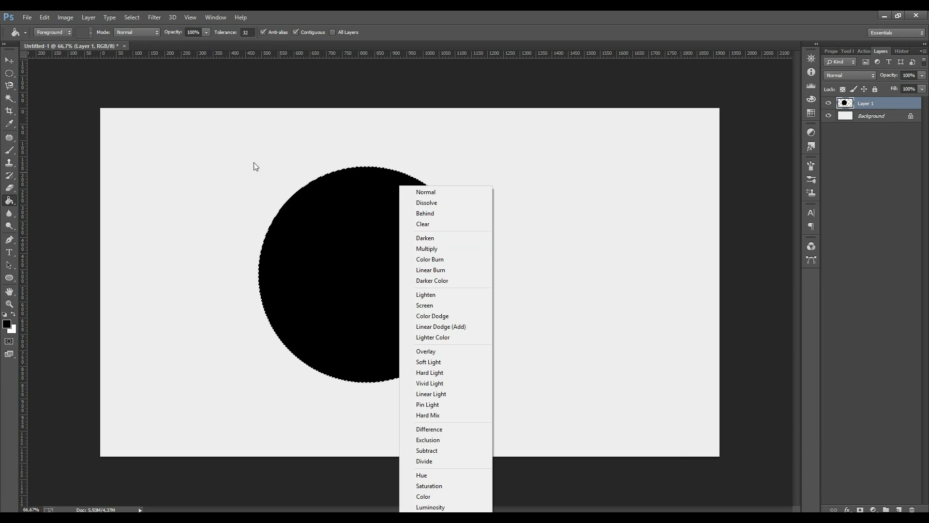
click(9, 73)
right_click(380, 261)
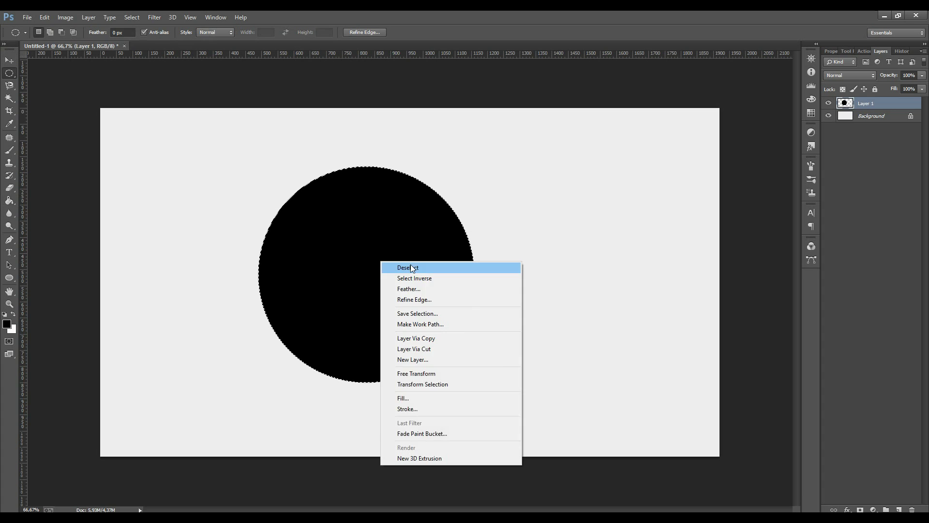
click(411, 264)
Step: Add Layer 2 with a mask from the circle's selection, then target its pixel thumbnail
click(899, 509)
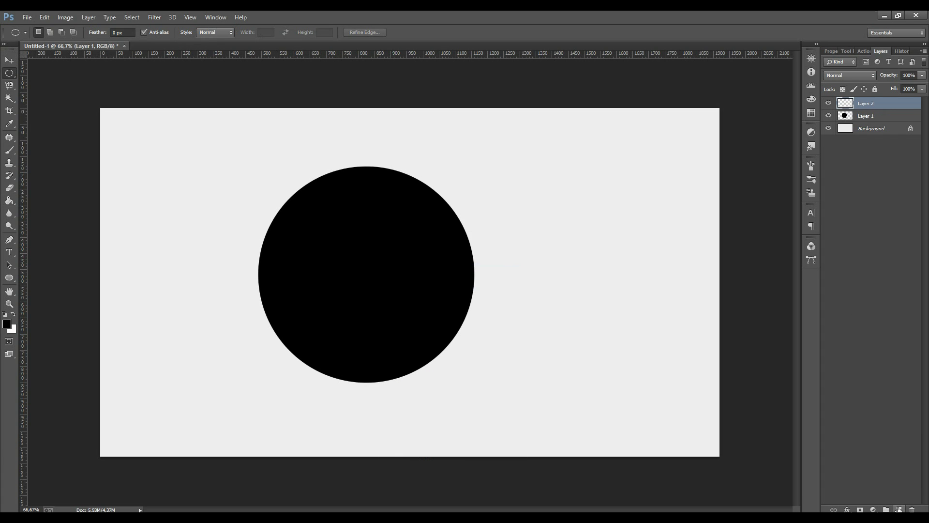
right_click(851, 120)
click(867, 148)
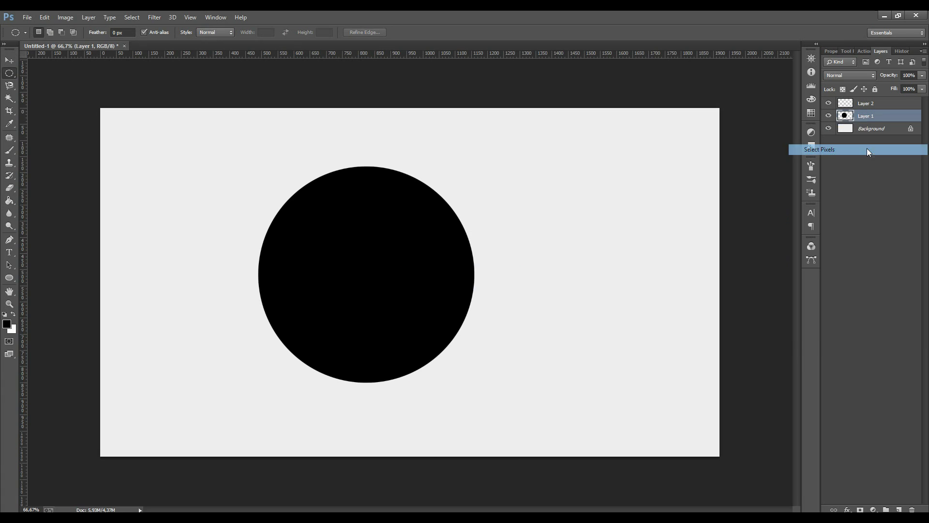
click(863, 108)
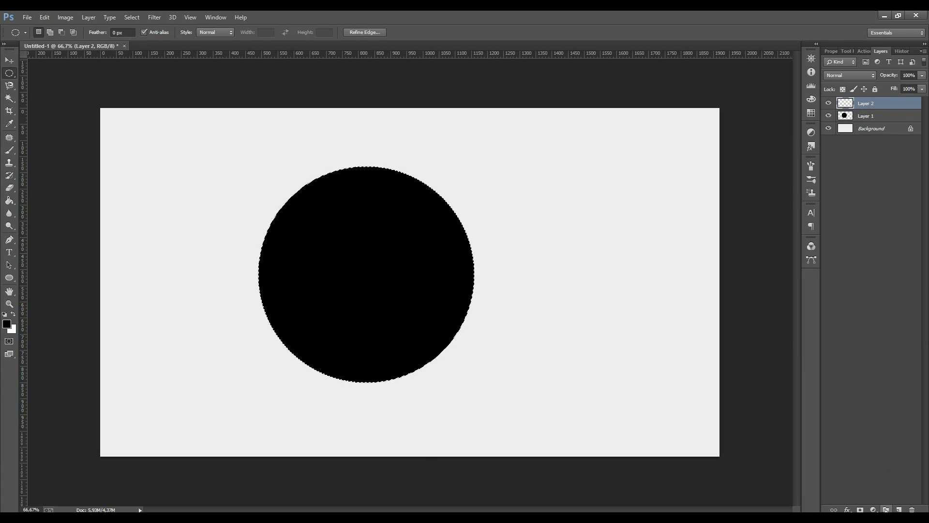
click(861, 509)
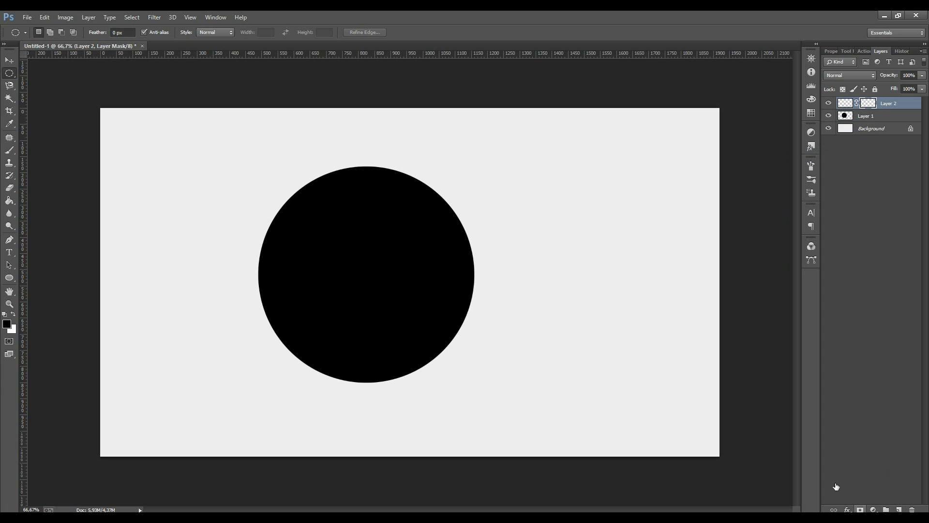
click(845, 102)
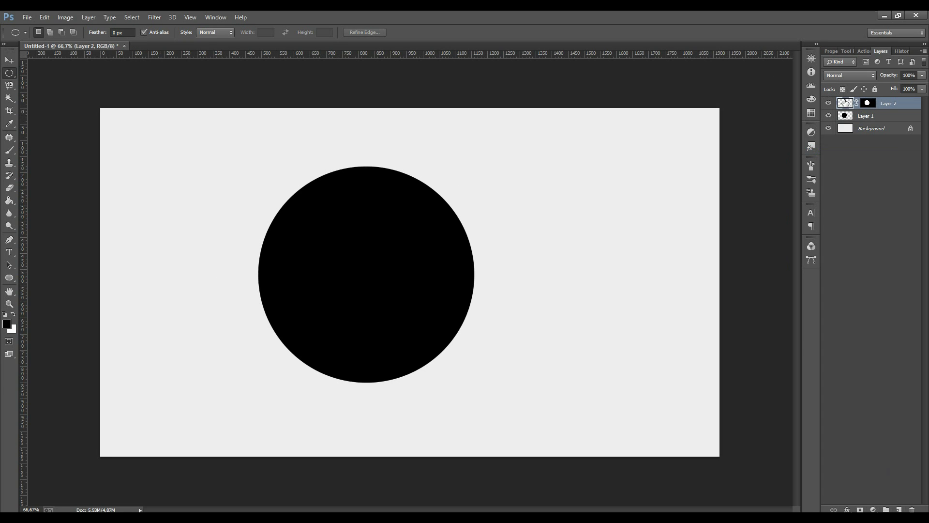
click(10, 200)
Step: Set a light grey foreground and drag a radial gradient across the circle on Layer 2
click(48, 196)
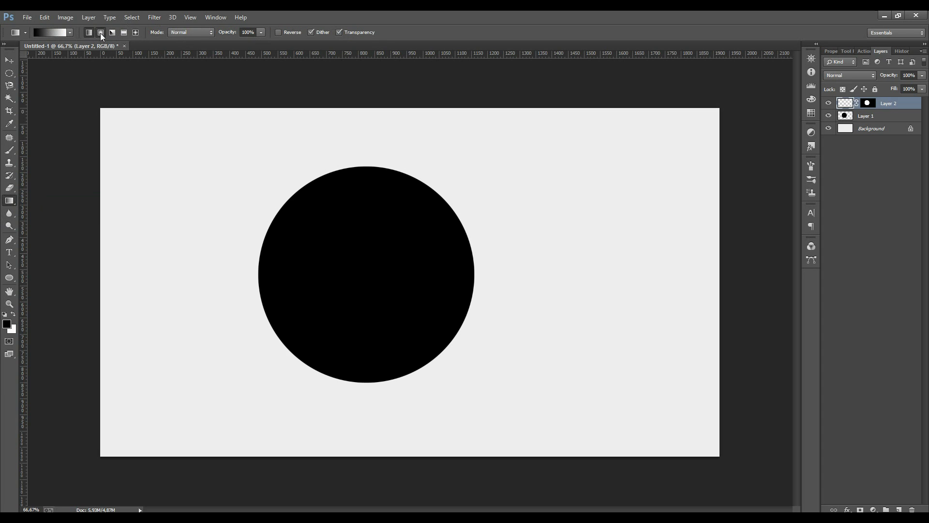
click(13, 315)
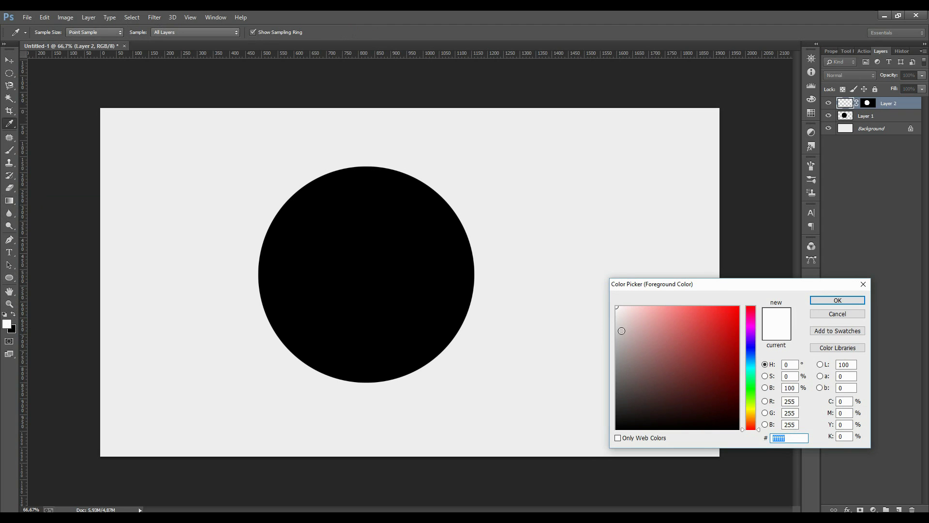
drag(614, 369, 612, 374)
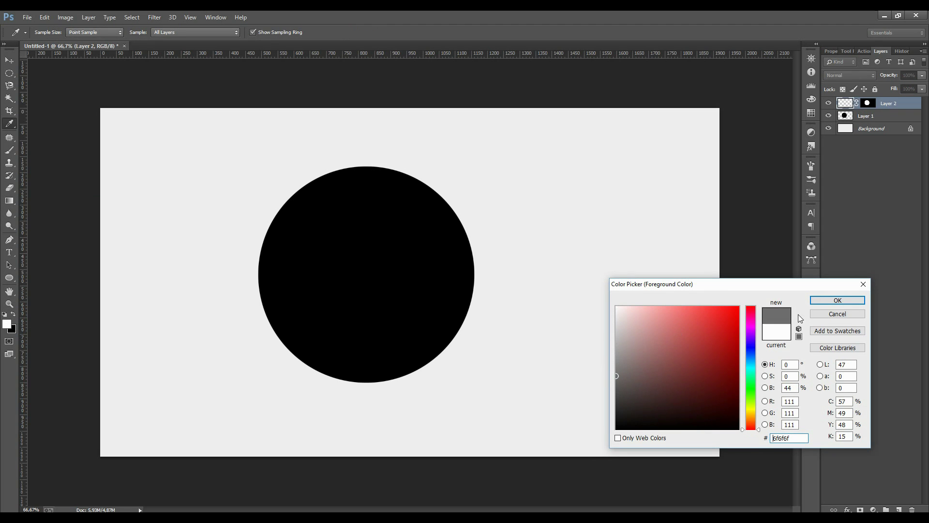
click(824, 300)
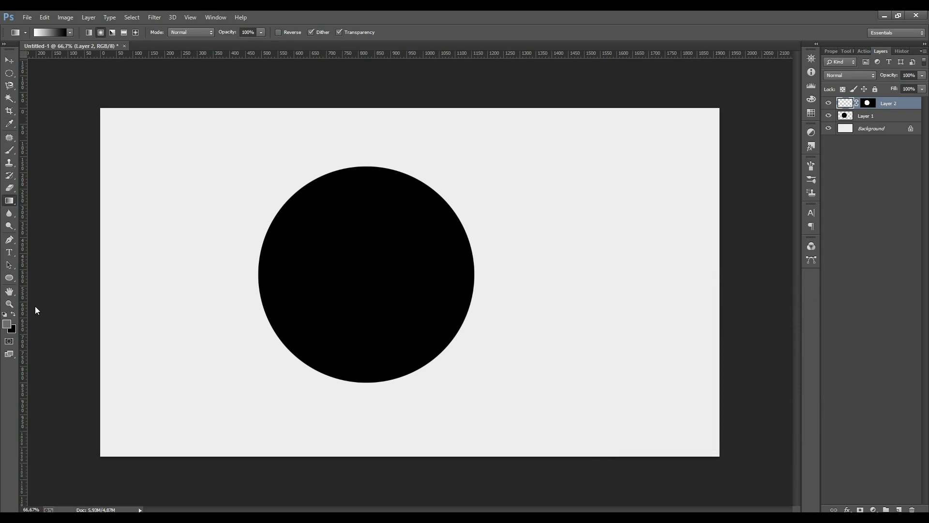
click(14, 315)
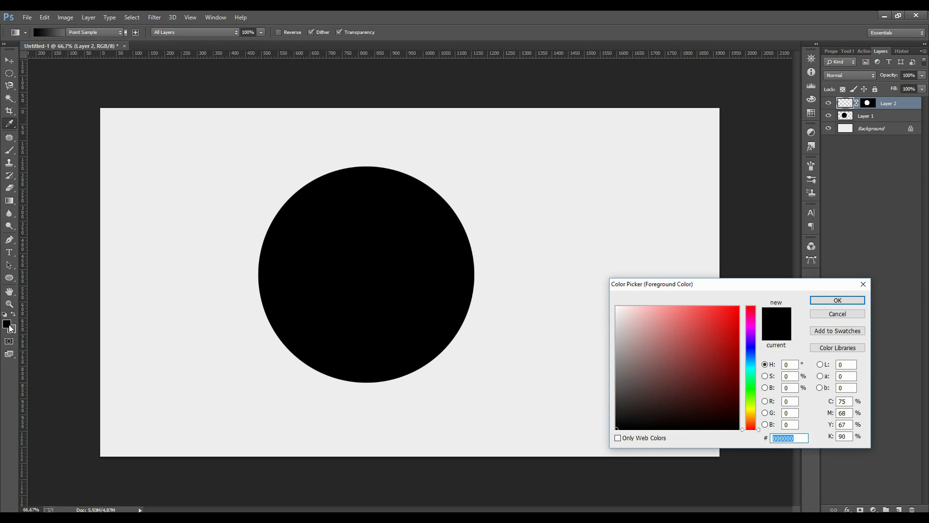
click(16, 327)
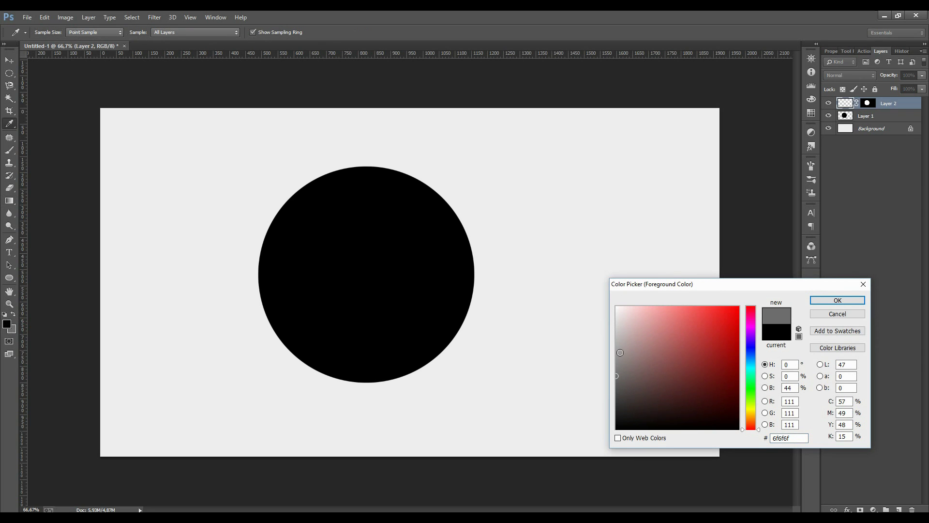
drag(616, 350, 605, 324)
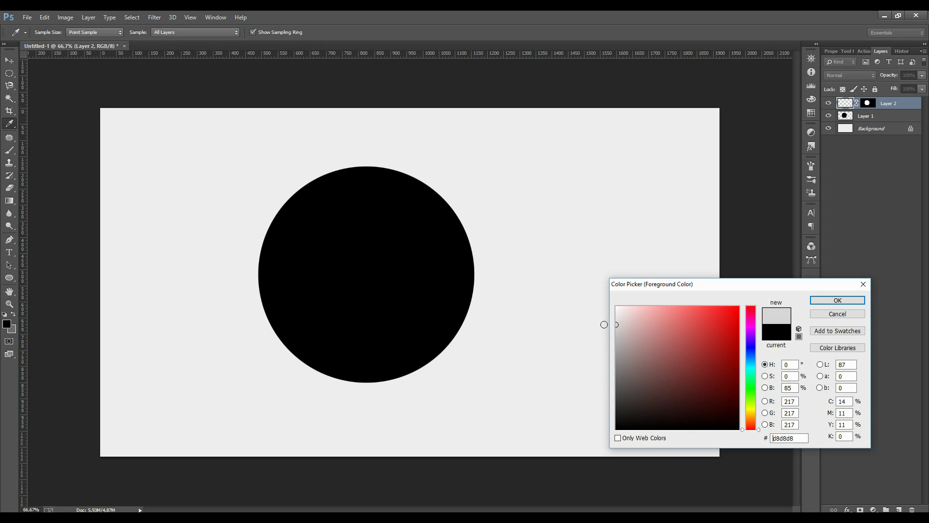
click(841, 298)
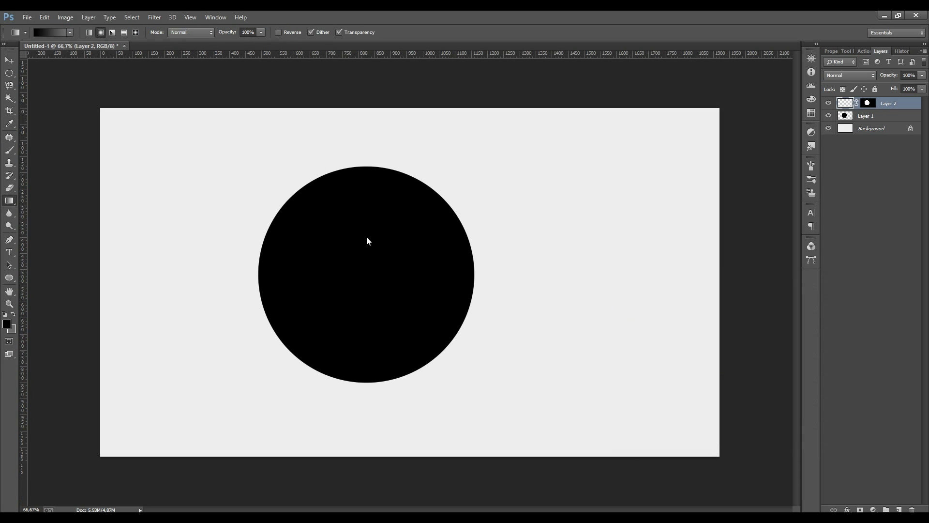
drag(339, 220, 483, 321)
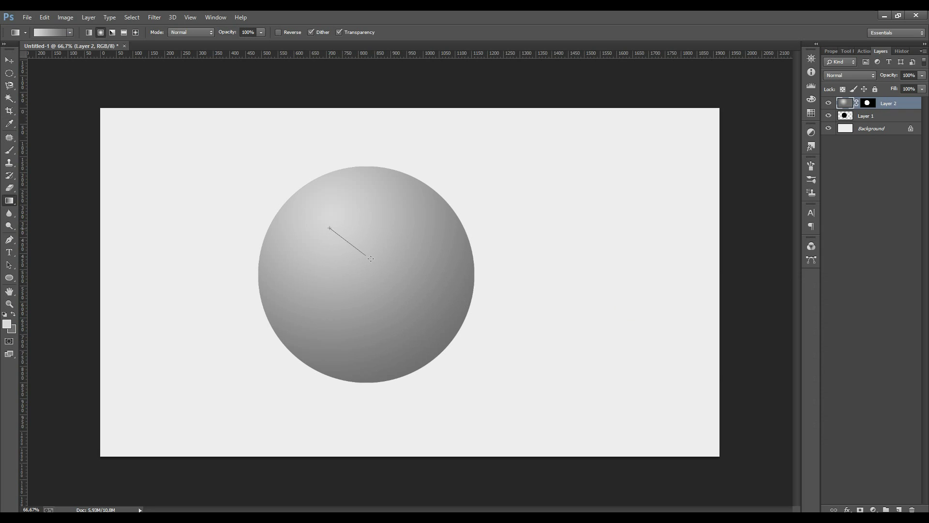
drag(371, 259, 483, 338)
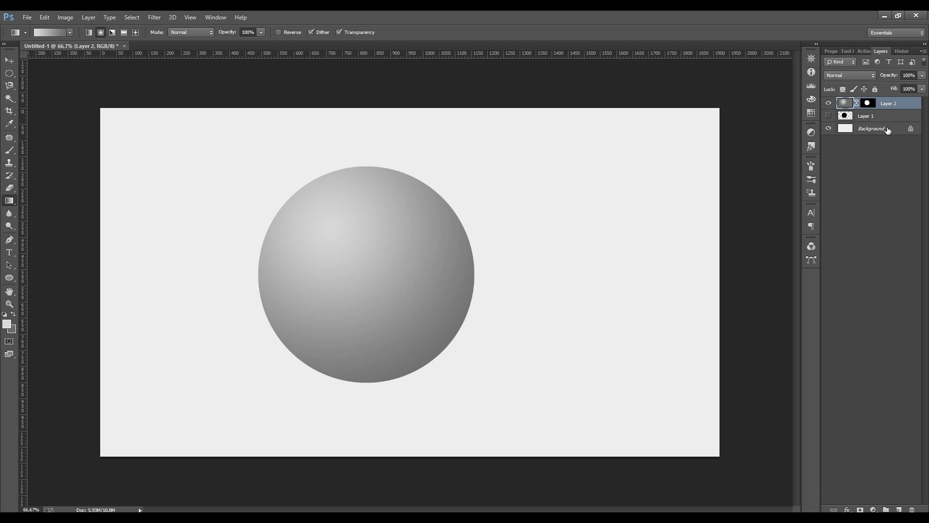
Step: Add a new layer above Background and set a 279 px soft brush with black (000000)
click(888, 130)
click(899, 510)
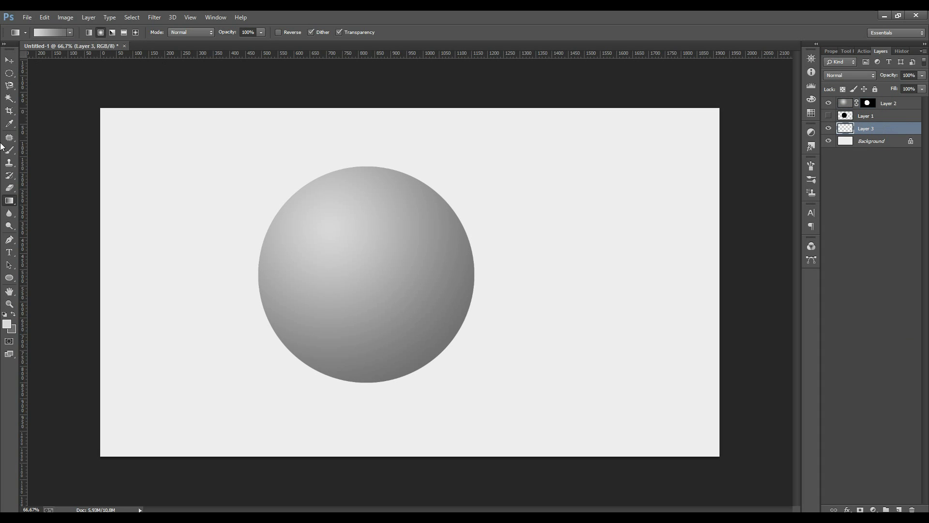
click(12, 151)
click(49, 32)
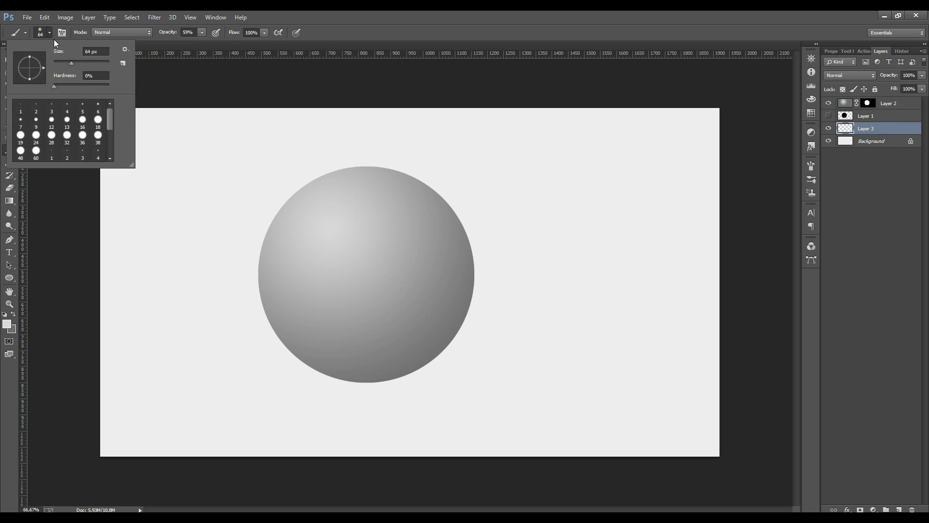
click(98, 62)
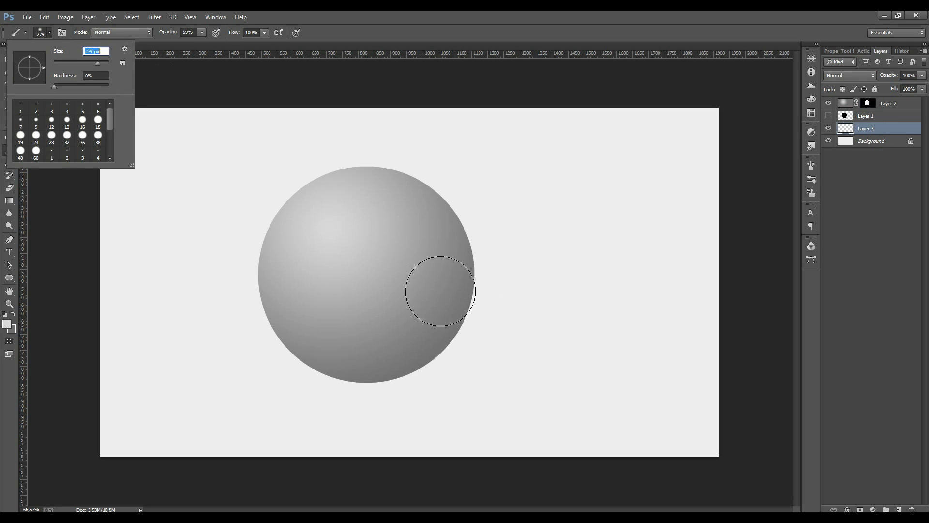
click(7, 325)
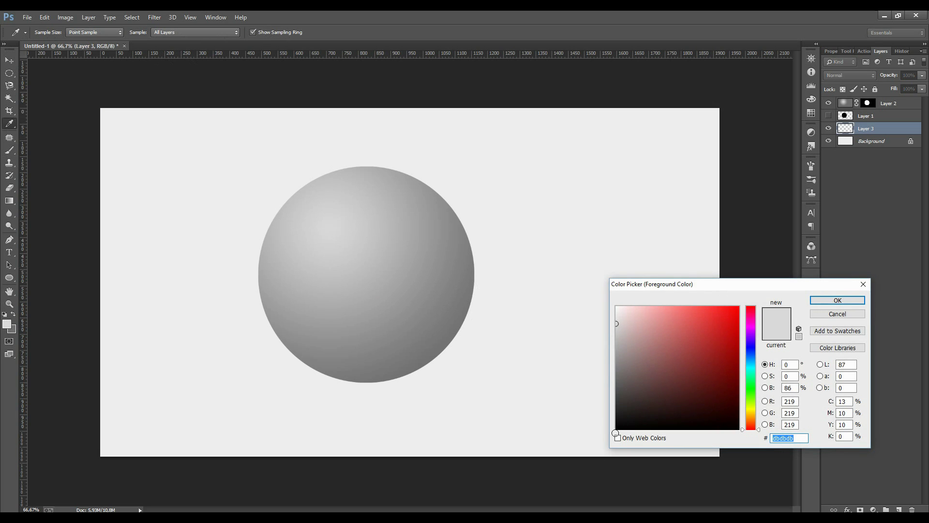
text(000000)
click(843, 300)
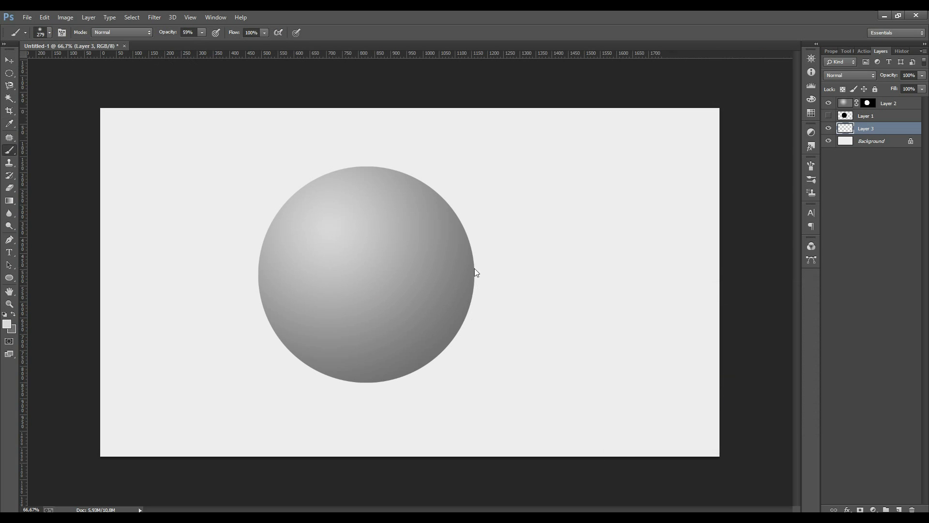
Step: Set brush opacity to 100% and paint a soft black shadow just right of the sphere
click(462, 277)
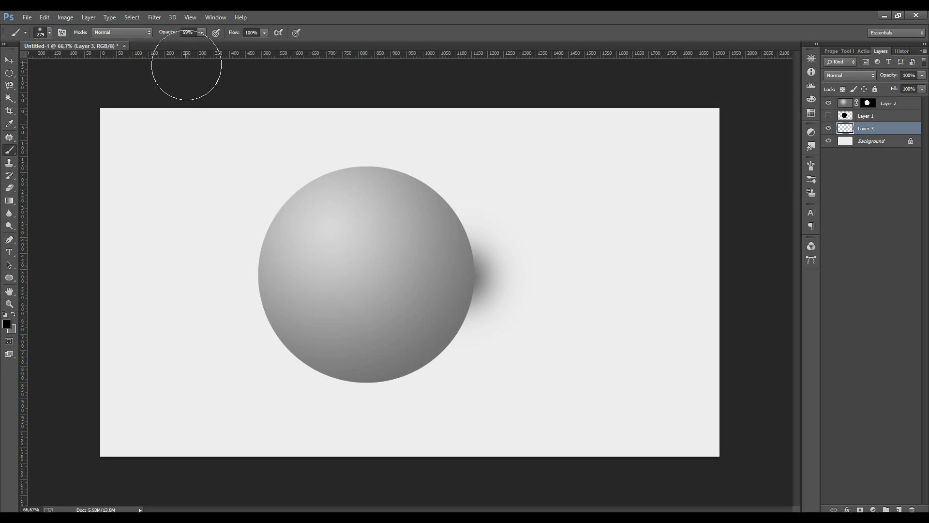
key(ctrl+z)
click(202, 32)
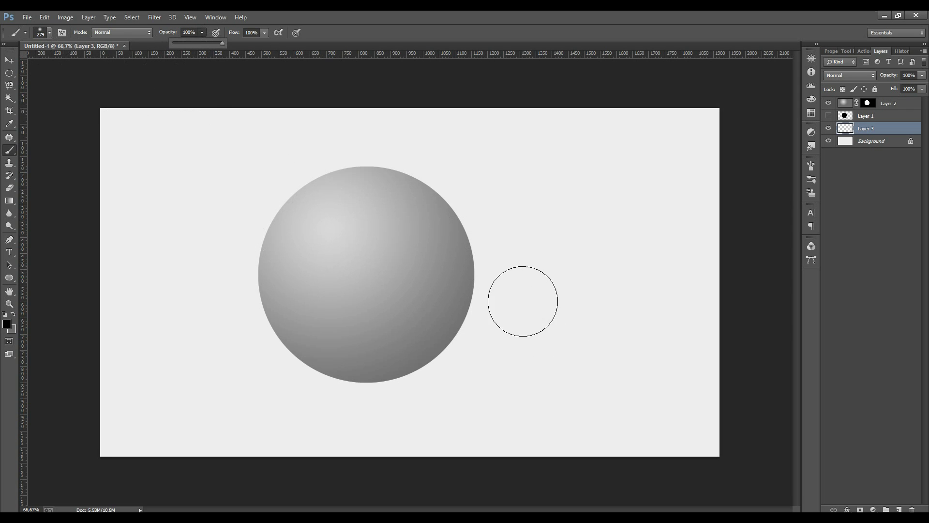
click(522, 302)
key(ctrl+z)
click(50, 33)
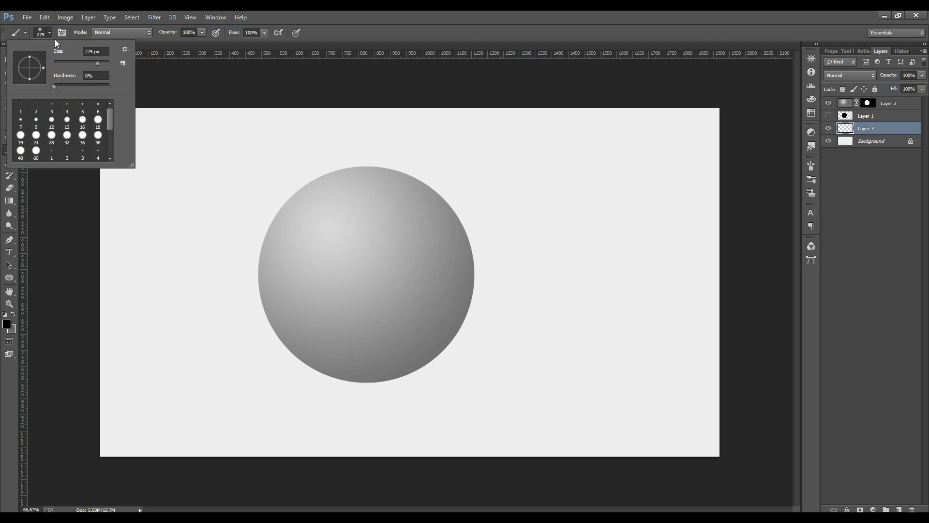
click(421, 288)
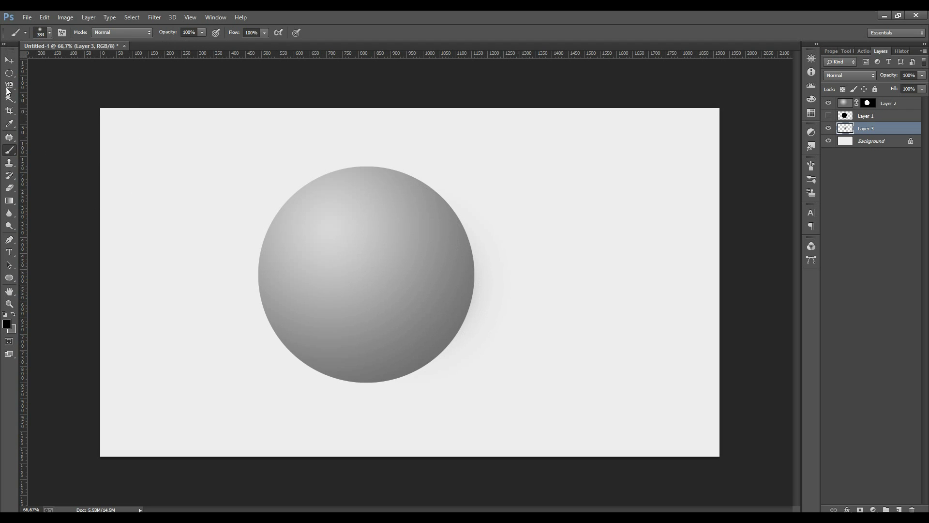
Step: Free-transform the shadow blob: squash it, widen it, and seat it under the sphere
click(10, 60)
drag(607, 266, 609, 262)
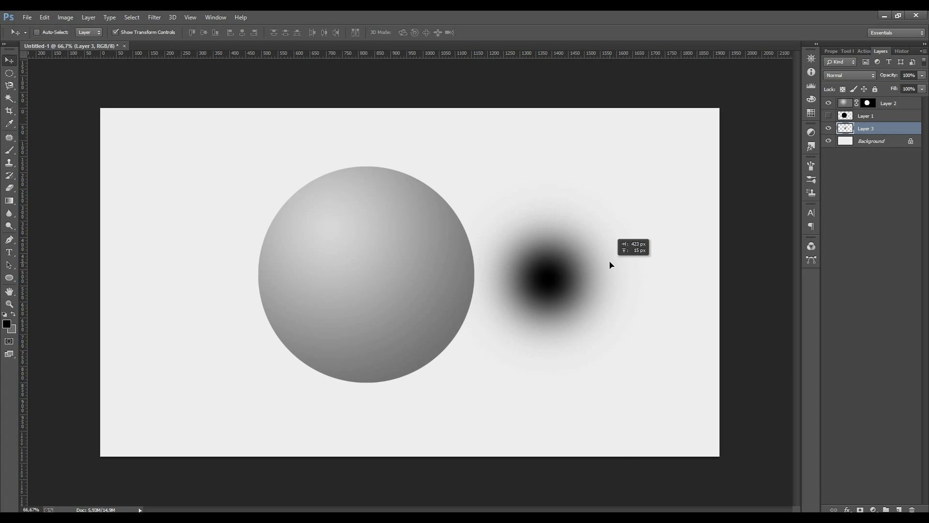
click(550, 177)
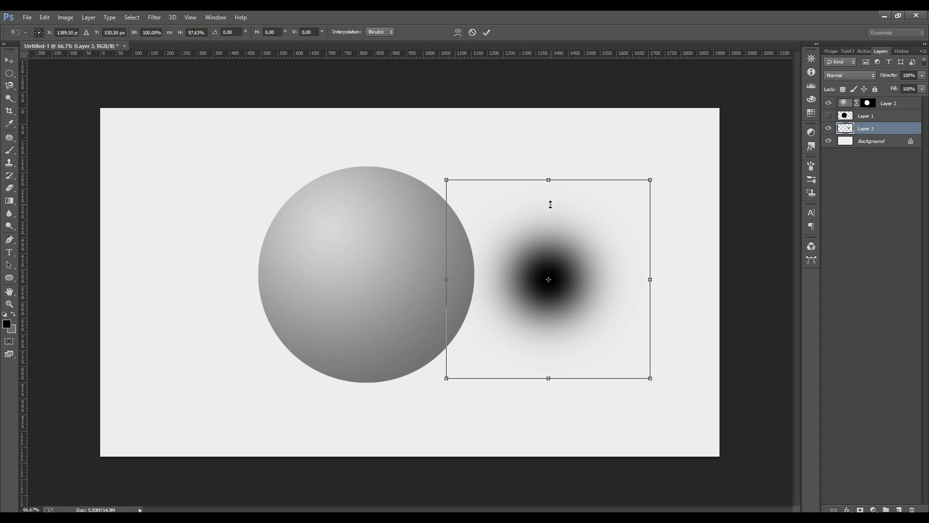
drag(549, 177, 549, 217)
drag(601, 274, 419, 371)
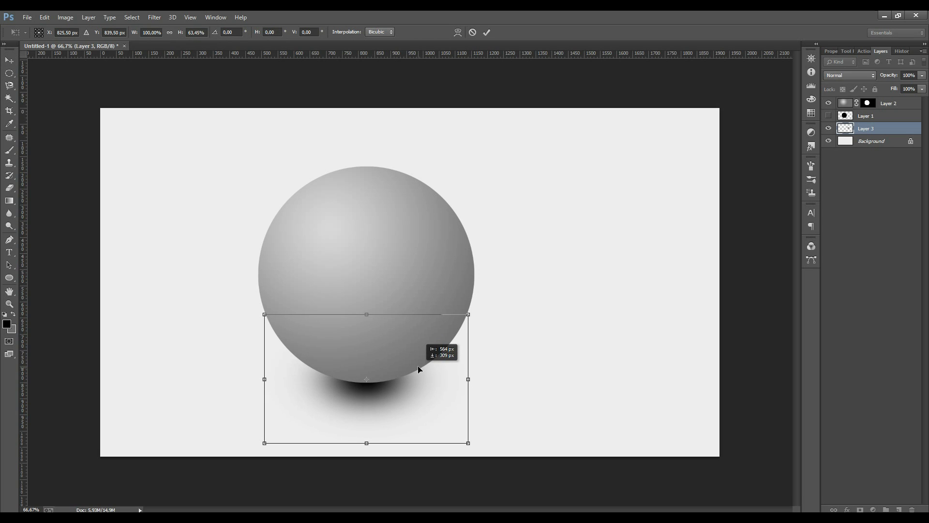
drag(419, 371, 420, 365)
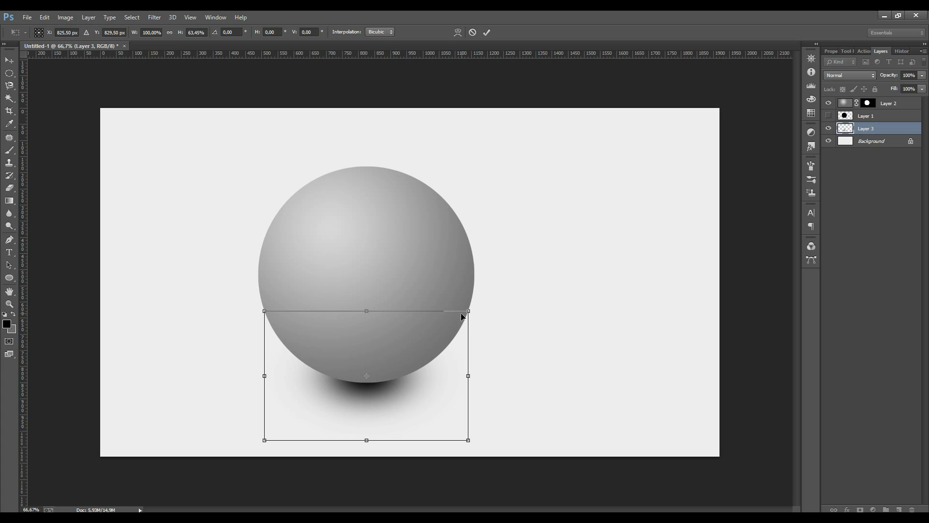
drag(488, 313, 534, 317)
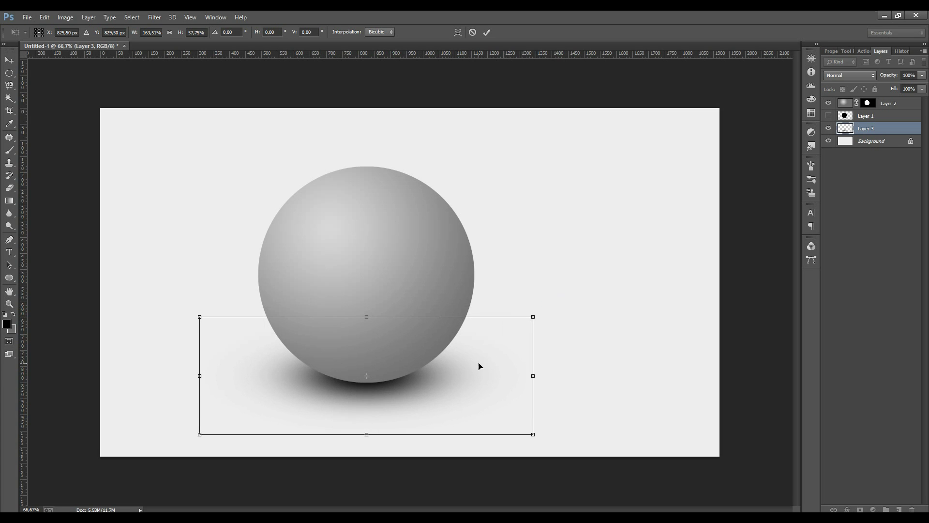
key(Return)
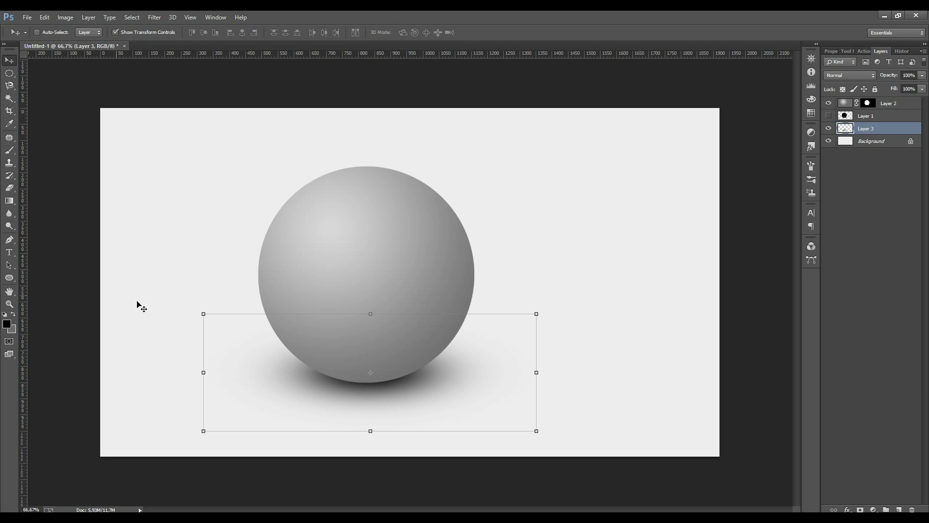
Step: Softly erase the left part of the ground shadow with a large eraser
click(9, 187)
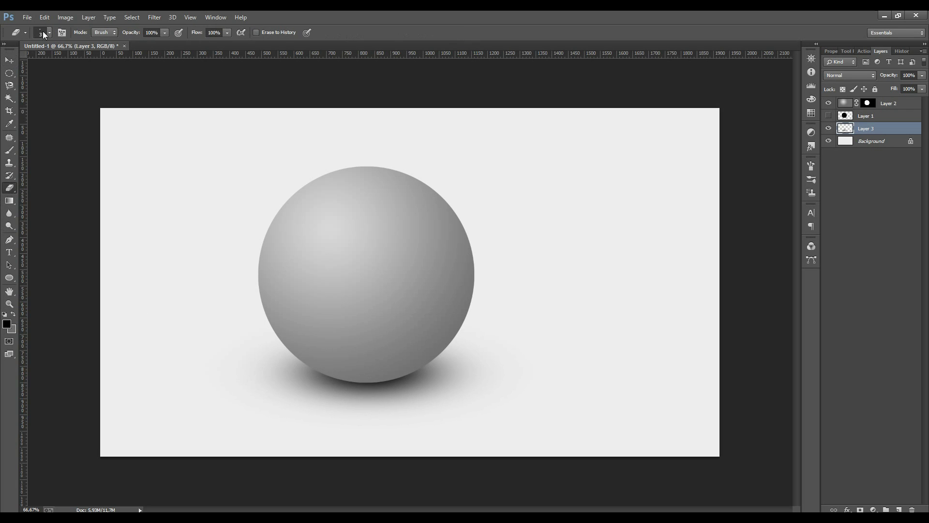
click(42, 32)
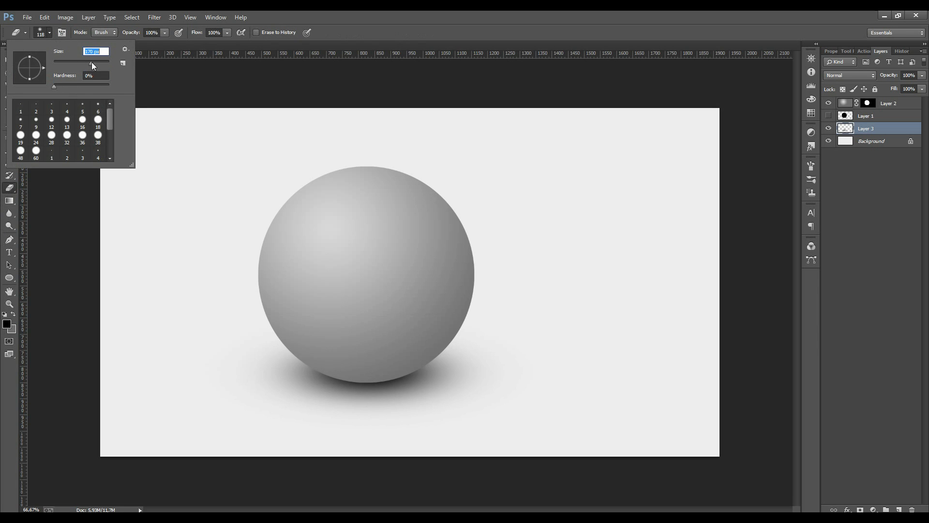
click(240, 301)
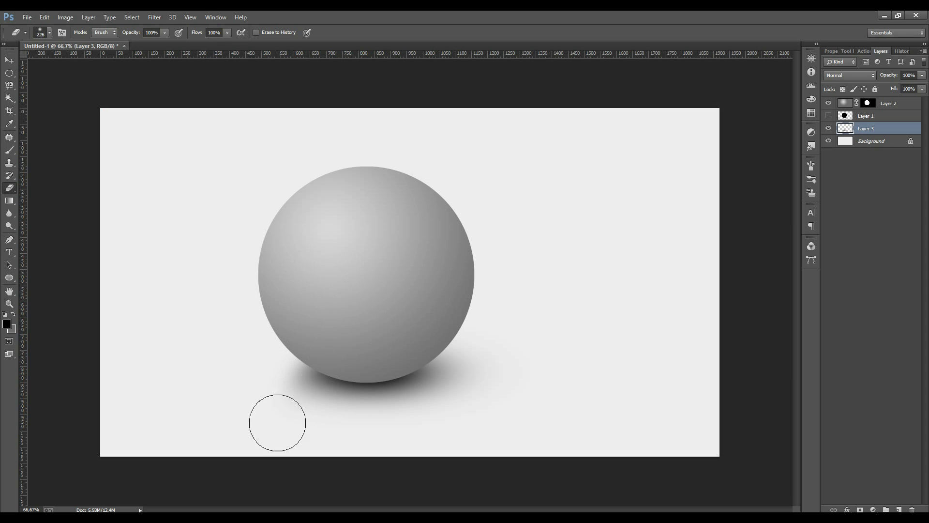
click(9, 59)
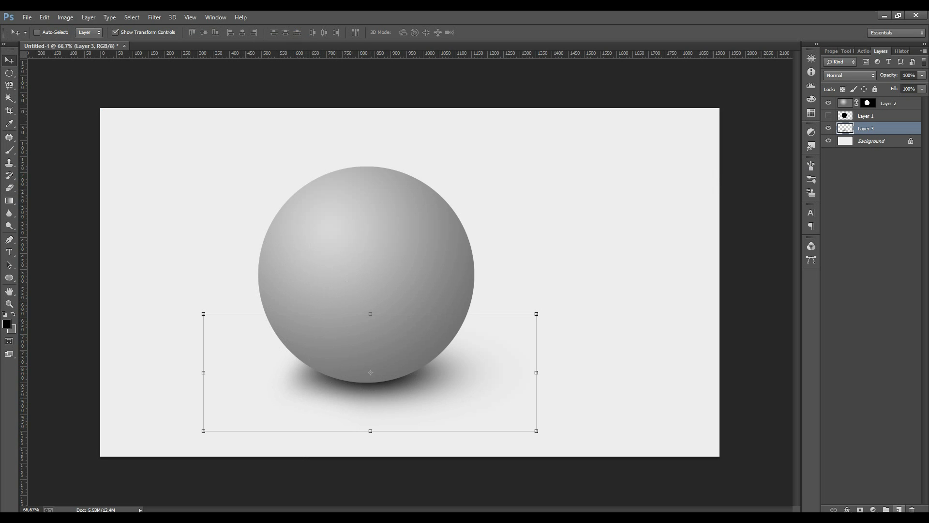
Step: Add Layer 4 and paint a soft black dab beside the sphere
click(899, 509)
click(11, 152)
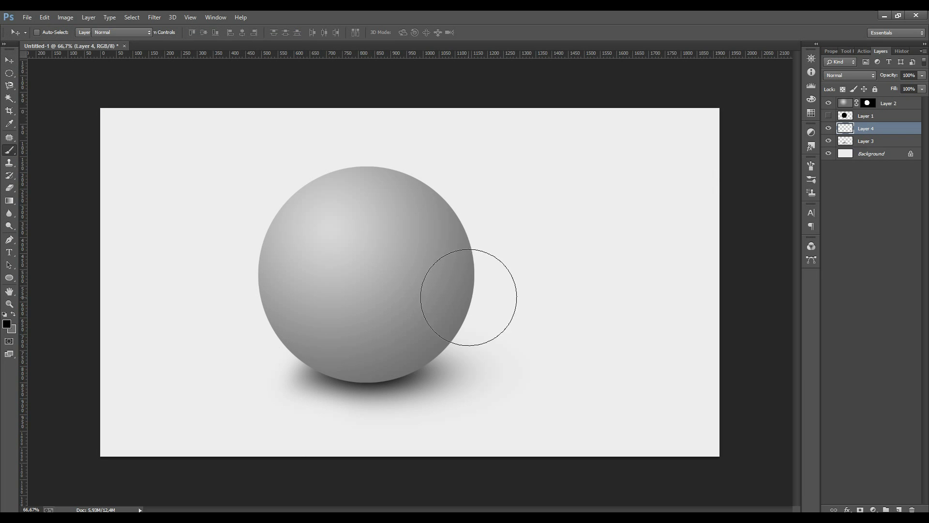
click(542, 297)
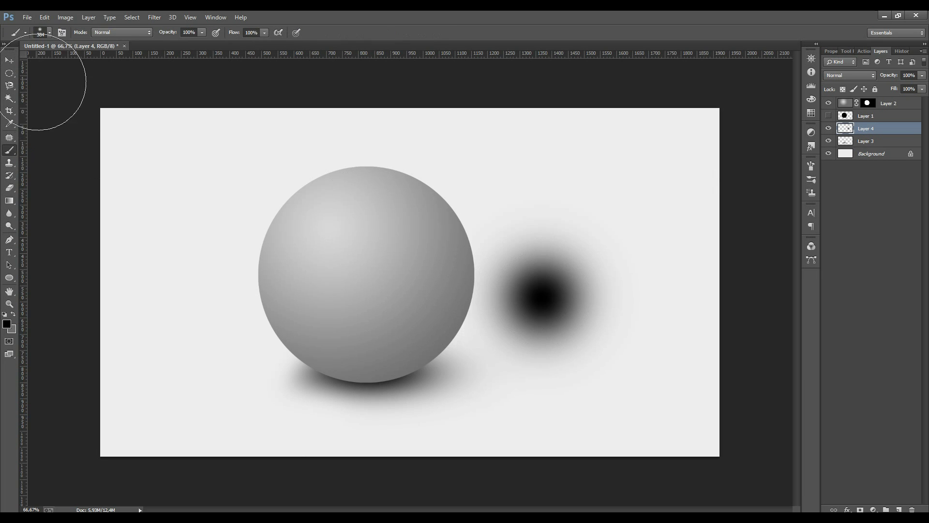
click(10, 60)
drag(601, 270, 442, 307)
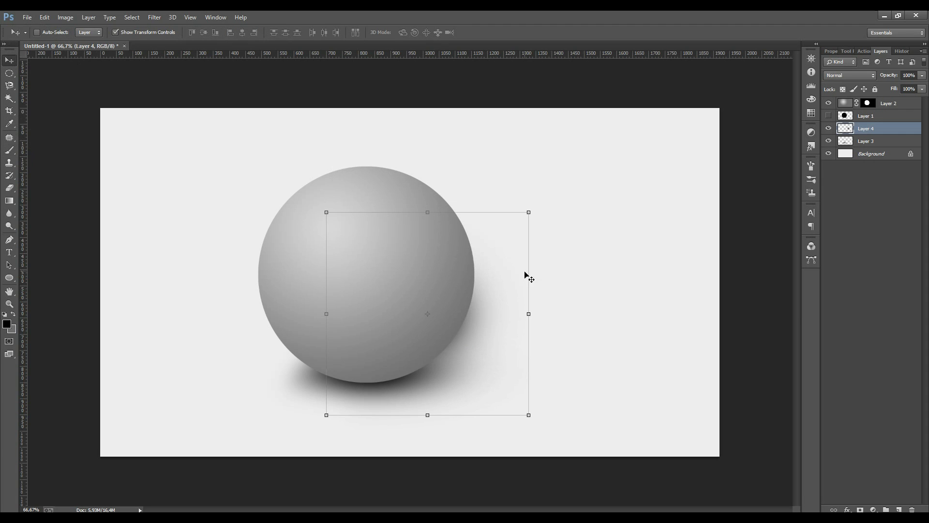
Step: Try reshaping the dab with perspective and scale transforms, then cancel with Esc
click(532, 212)
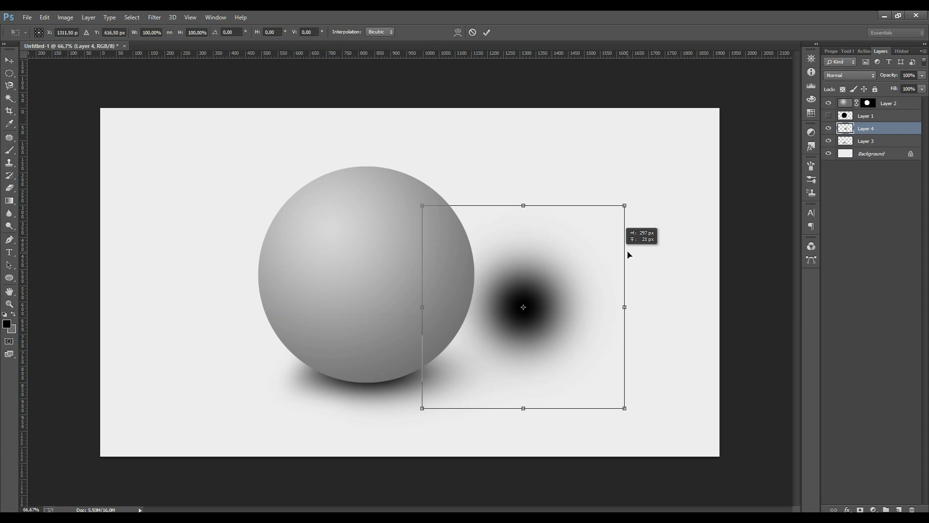
drag(605, 252, 626, 262)
right_click(589, 341)
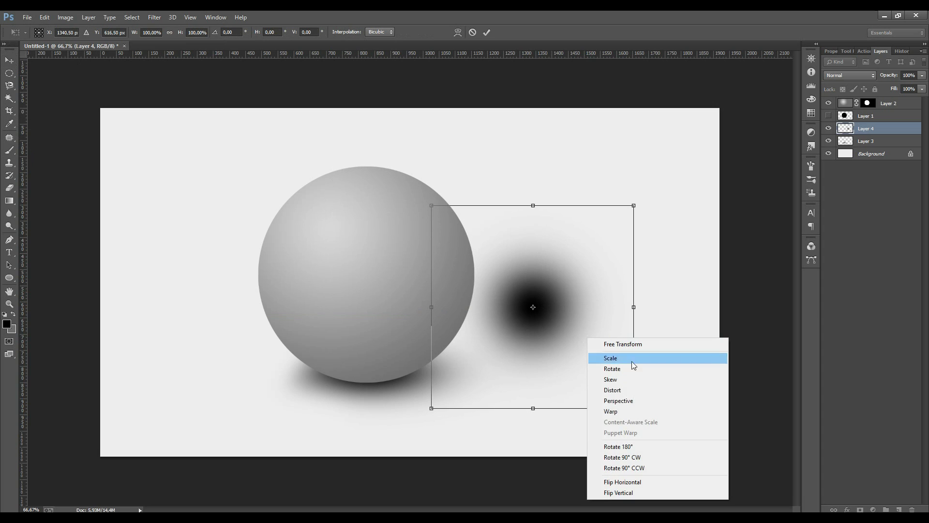
click(632, 401)
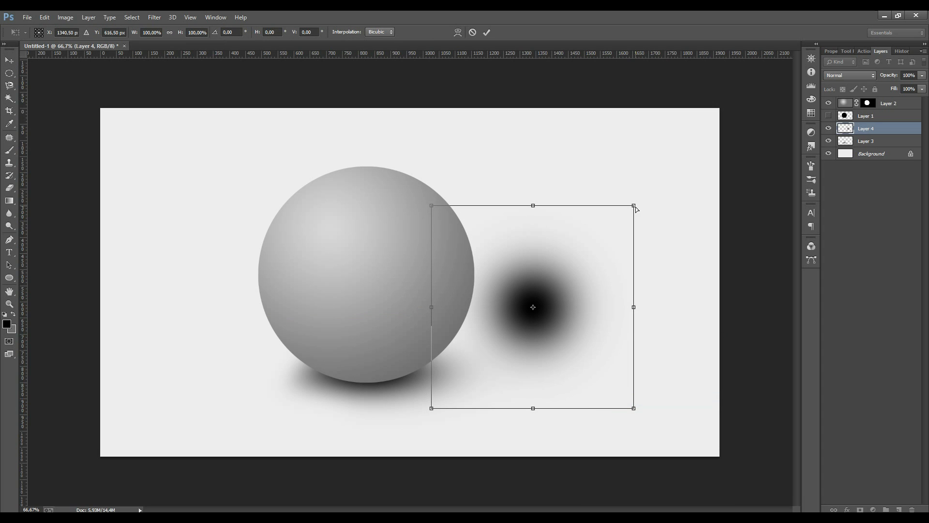
drag(647, 206, 686, 207)
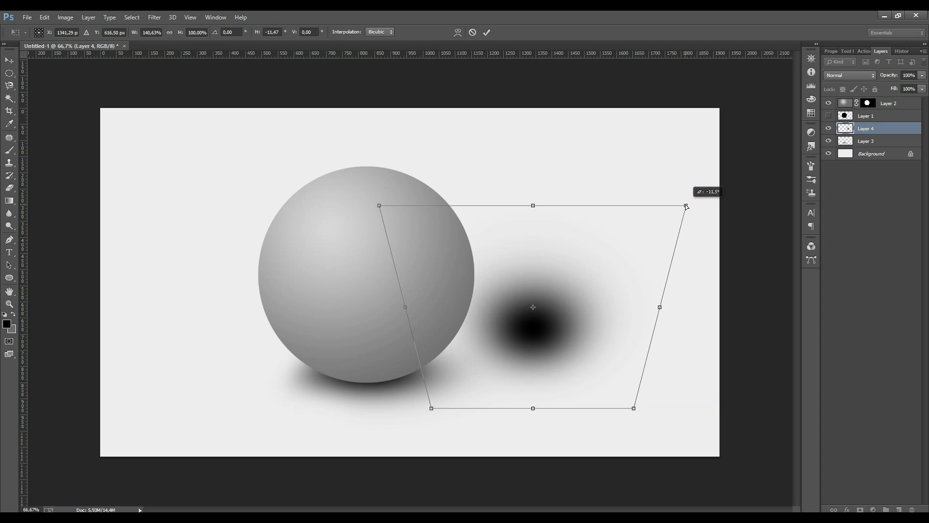
right_click(559, 264)
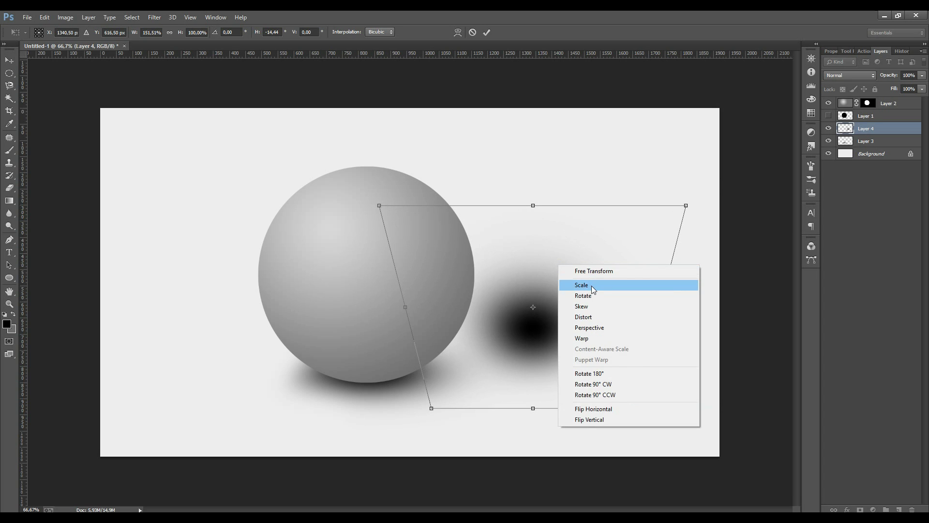
click(591, 285)
drag(535, 205, 546, 110)
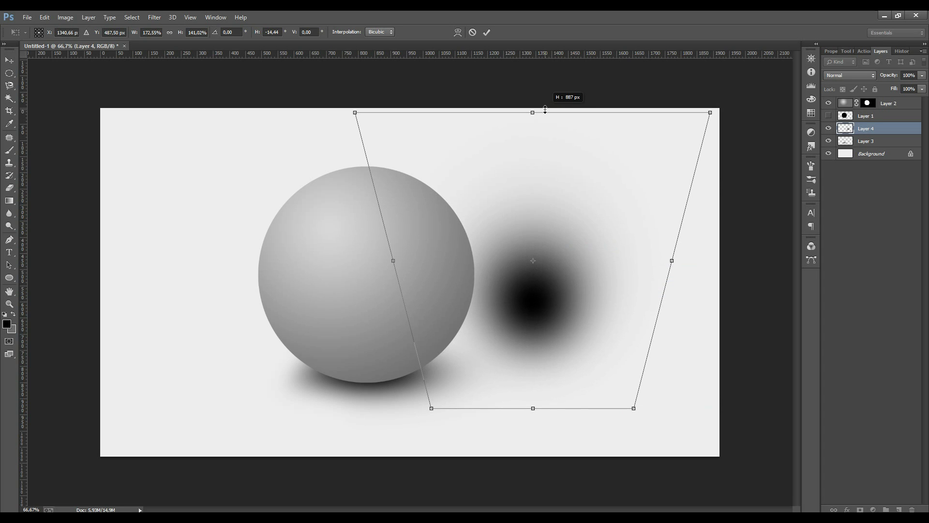
right_click(582, 182)
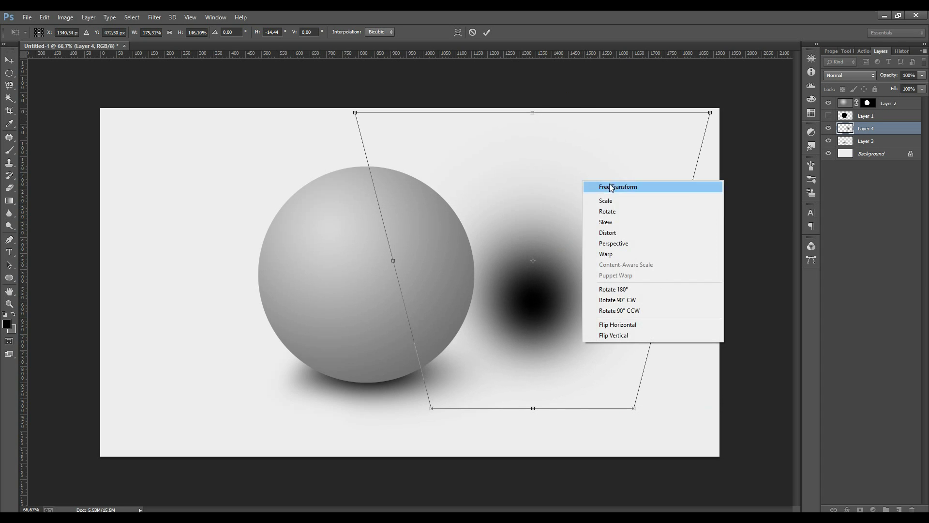
click(620, 244)
drag(710, 113, 733, 117)
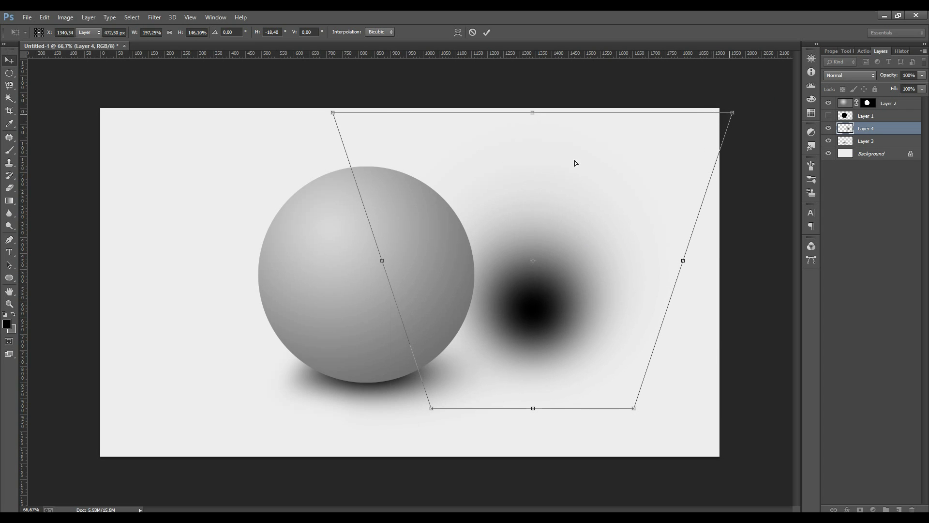
key(Escape)
Step: Stretch the blob into a tall oval and rotate it to tilt
click(534, 409)
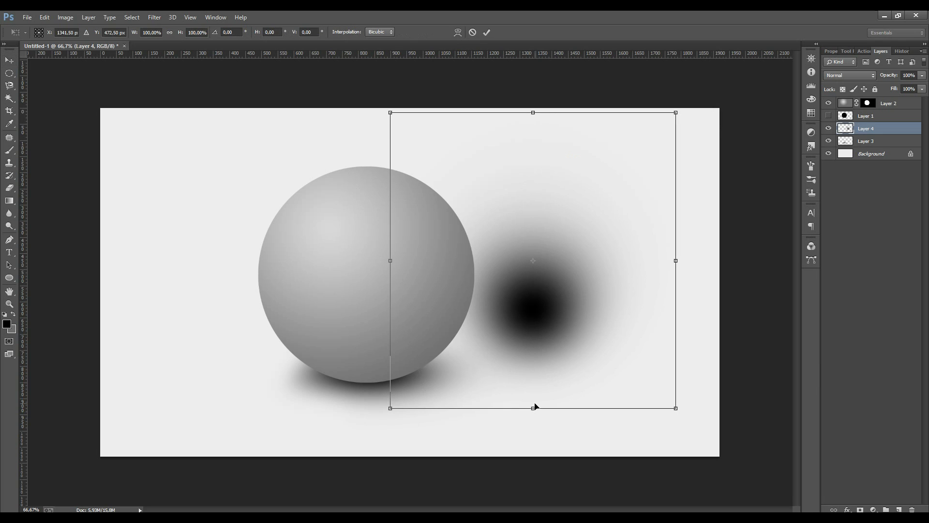
drag(535, 408, 536, 488)
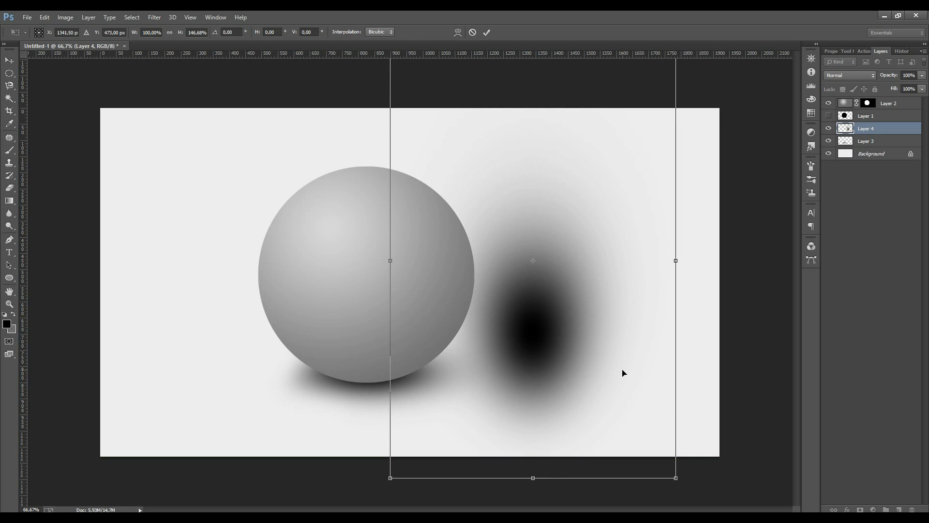
key(Return)
mouse_move(686, 484)
mouse_down()
mouse_move(452, 459)
mouse_move(415, 442)
mouse_up()
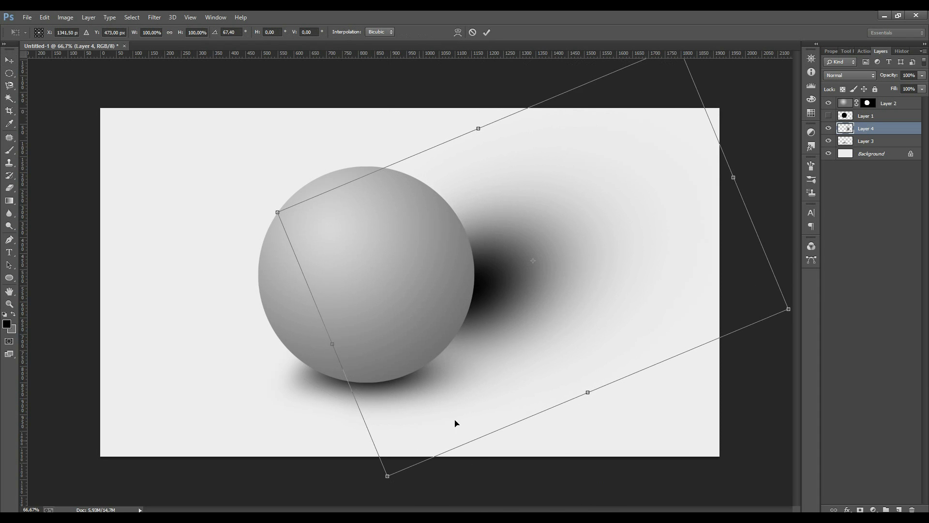
drag(609, 260, 609, 283)
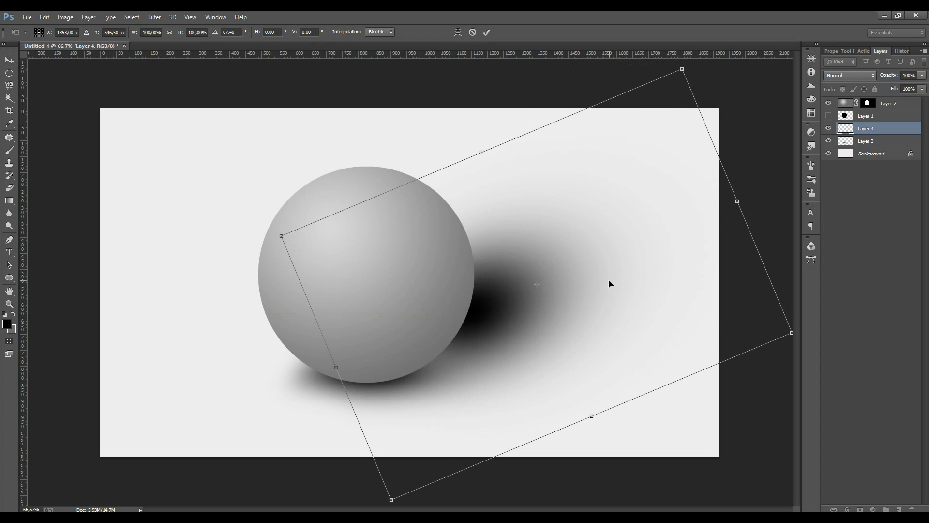
Step: Slant the shadow flat, narrow it, and move it toward the sphere's base
right_click(609, 284)
click(641, 344)
drag(439, 180, 293, 265)
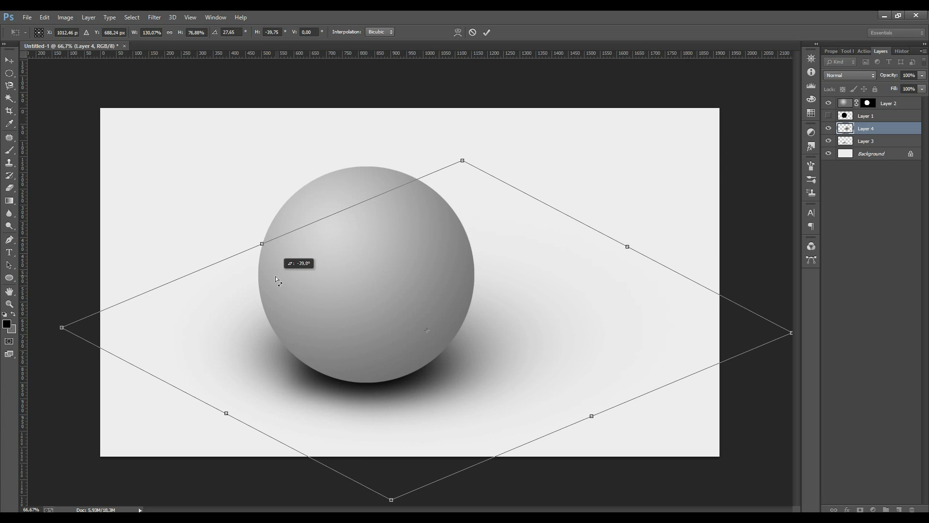
drag(294, 265, 275, 276)
right_click(545, 375)
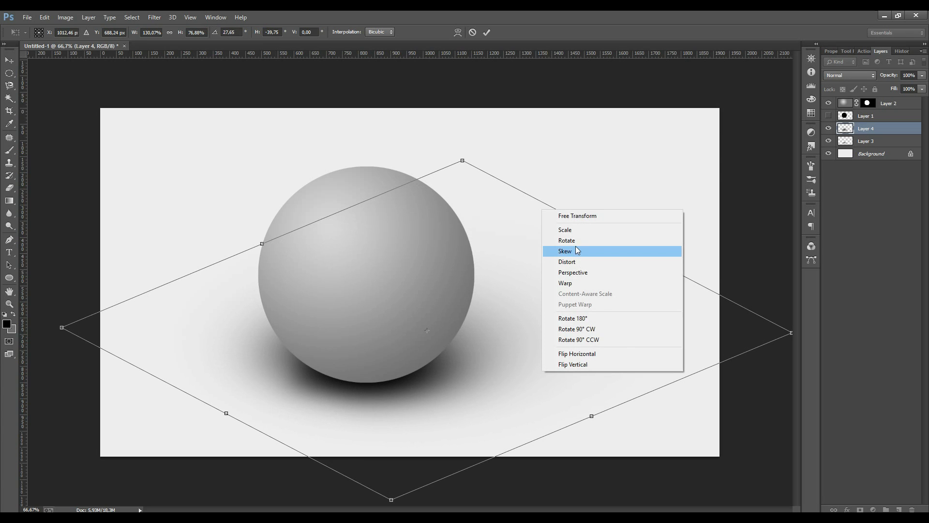
click(573, 229)
drag(591, 416, 427, 332)
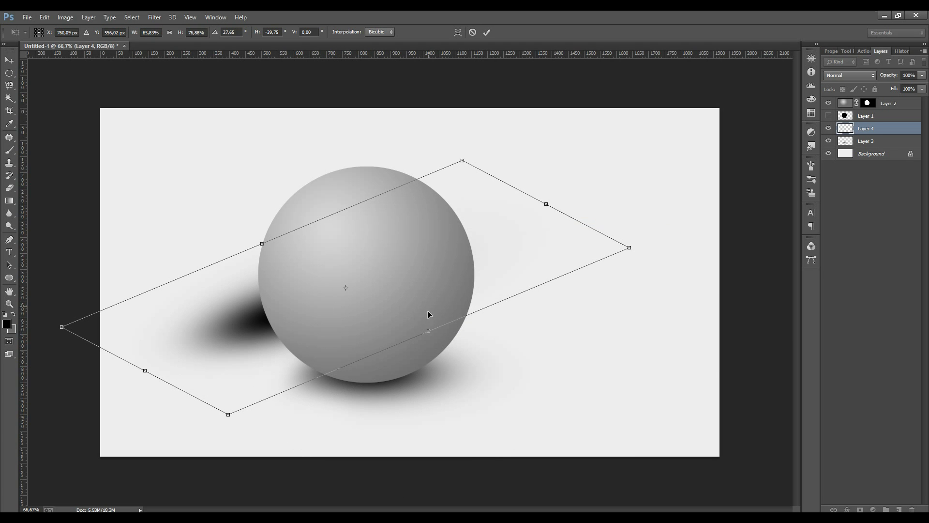
drag(477, 253, 598, 303)
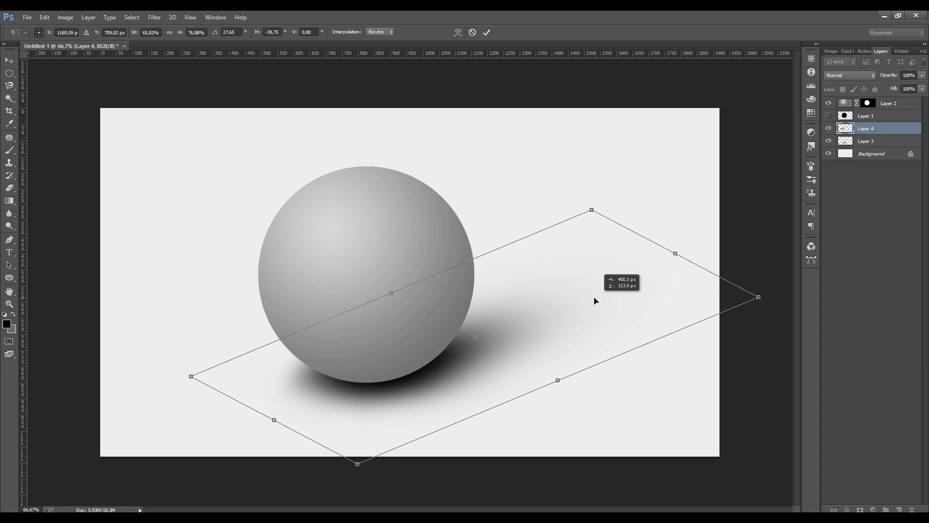
drag(598, 304, 590, 300)
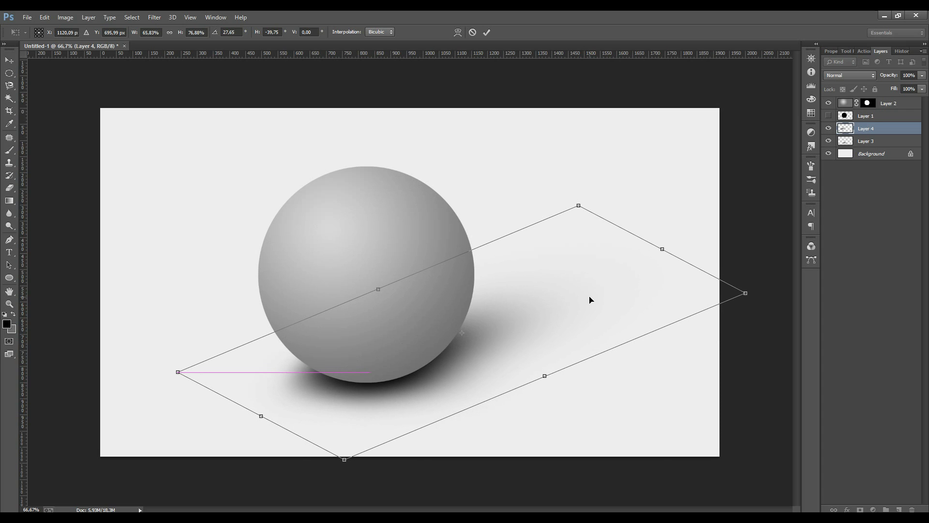
Step: Skew the shadow along the ground, flatten its top edge, and commit the transform
right_click(602, 311)
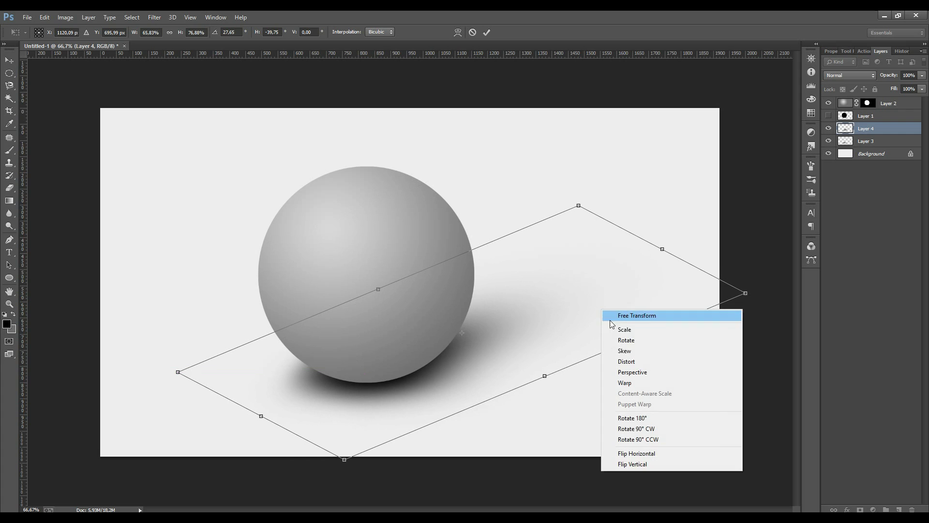
click(643, 367)
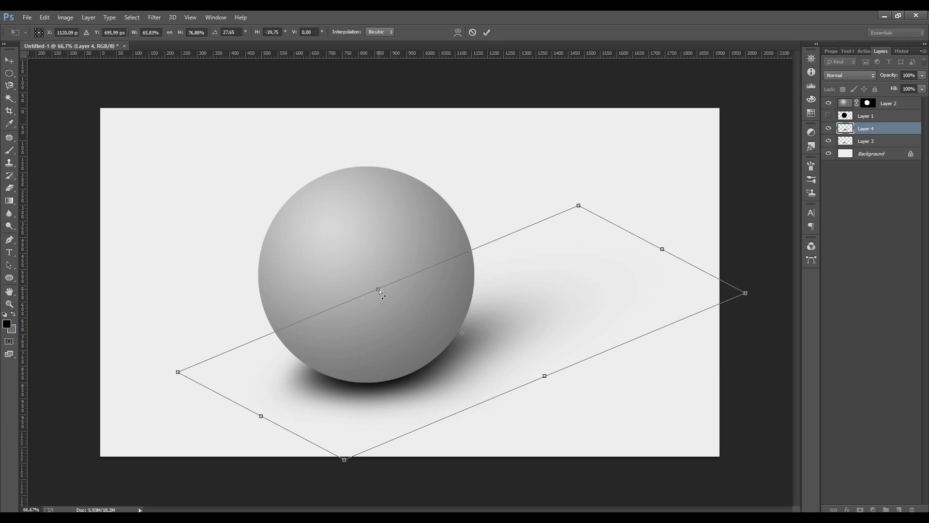
drag(379, 289, 245, 377)
mouse_move(463, 357)
mouse_down()
mouse_move(524, 339)
mouse_move(568, 312)
mouse_up()
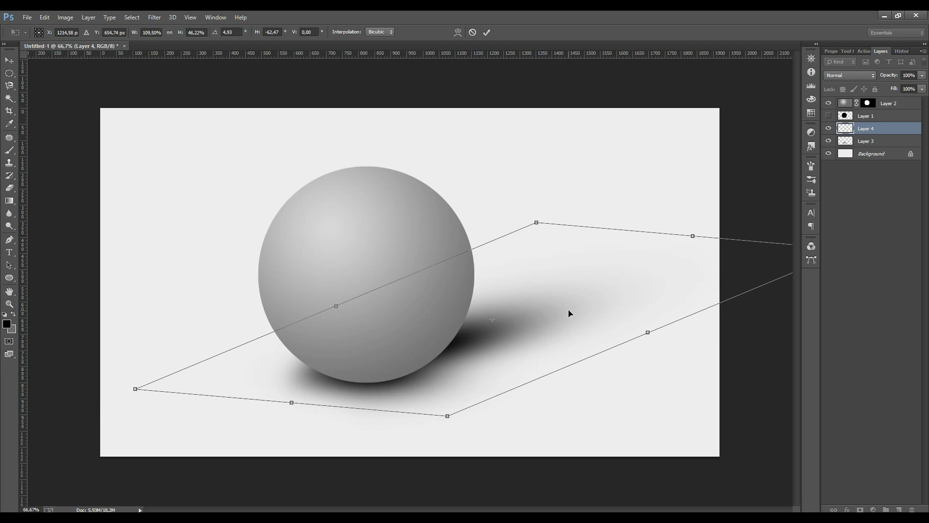
key(Return)
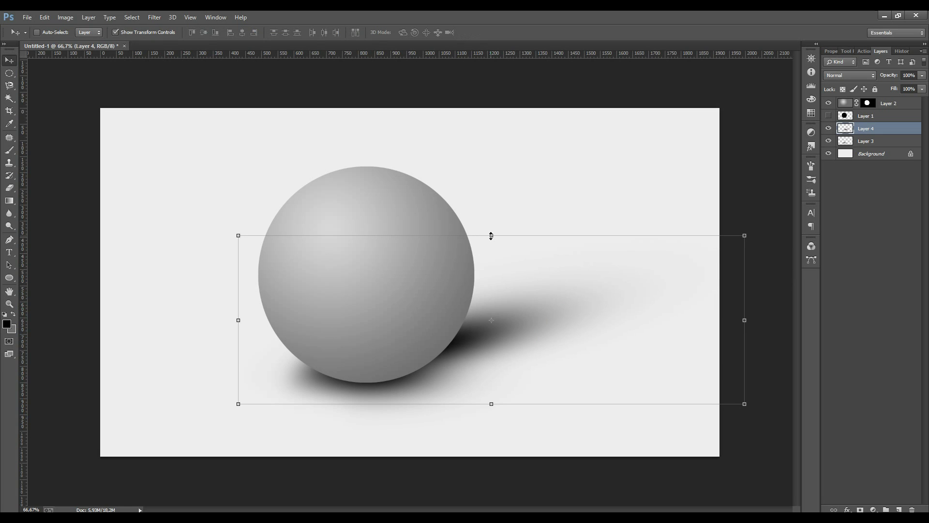
drag(491, 236, 494, 265)
mouse_move(555, 318)
mouse_down()
mouse_move(554, 304)
mouse_move(534, 318)
mouse_up()
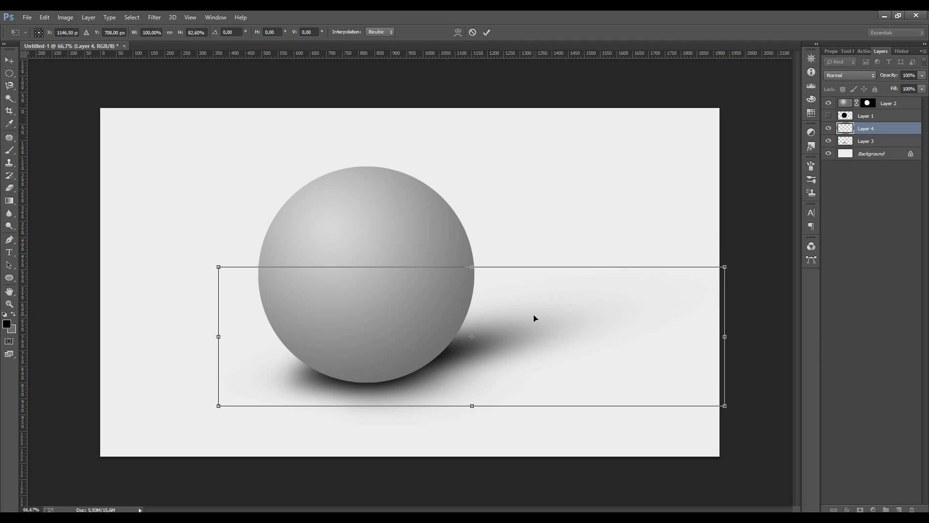
key(Return)
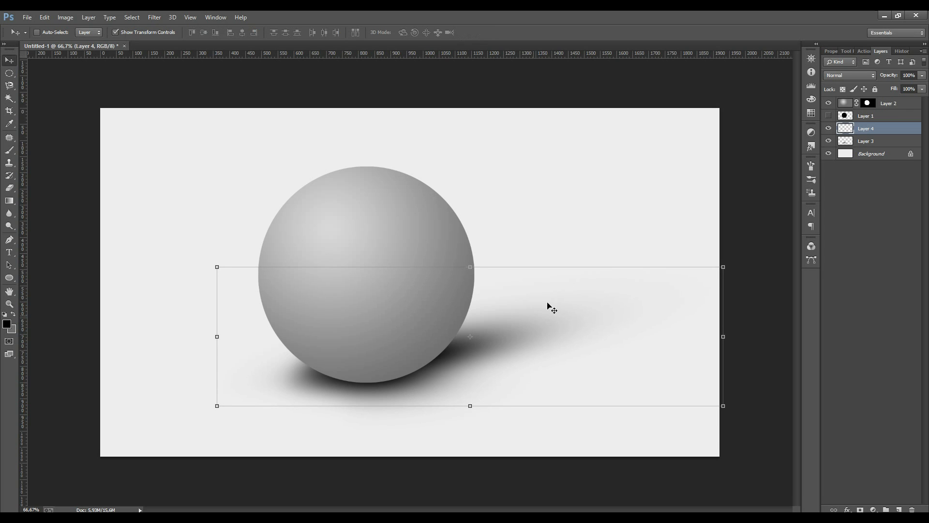
Step: Try erasing the cast shadow's left tip near the sphere, then undo it
click(9, 187)
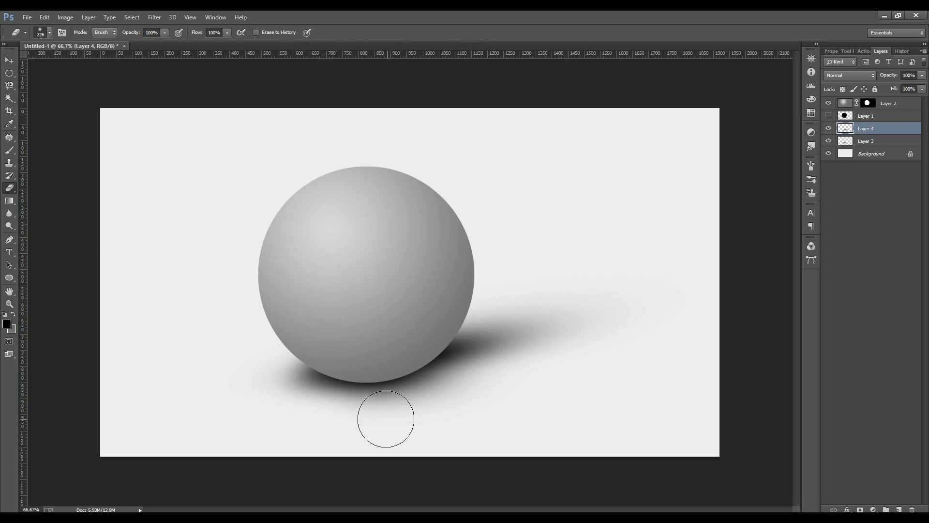
mouse_move(233, 389)
mouse_down()
mouse_move(296, 380)
mouse_move(199, 353)
mouse_move(316, 386)
mouse_move(274, 373)
mouse_up()
key(ctrl+z)
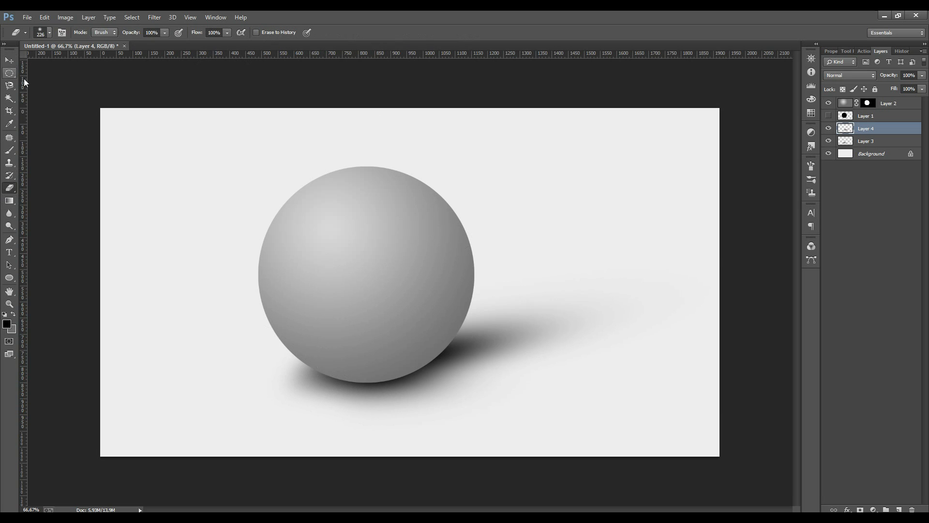
Step: Enlarge the Layer 4 cast shadow to about 112% around its centre, then duplicate Layer 2
key(v)
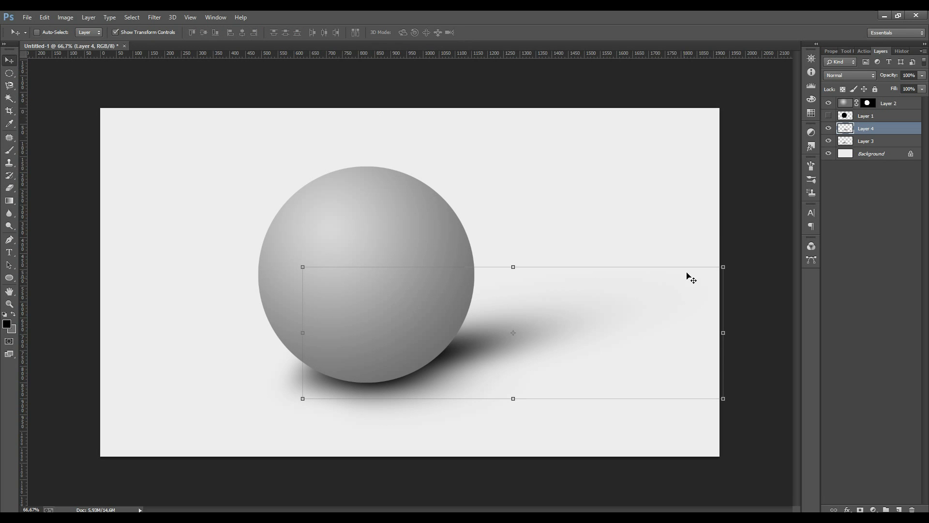
click(723, 398)
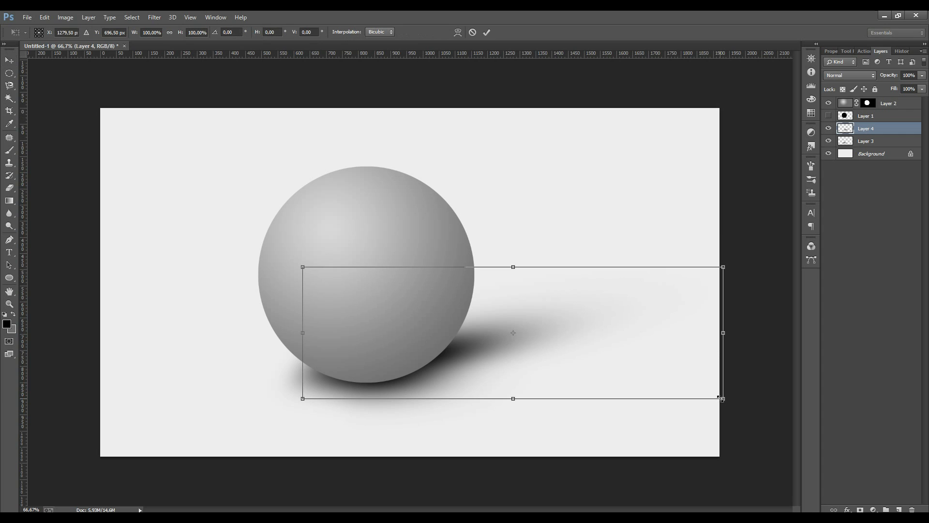
drag(725, 401, 746, 411)
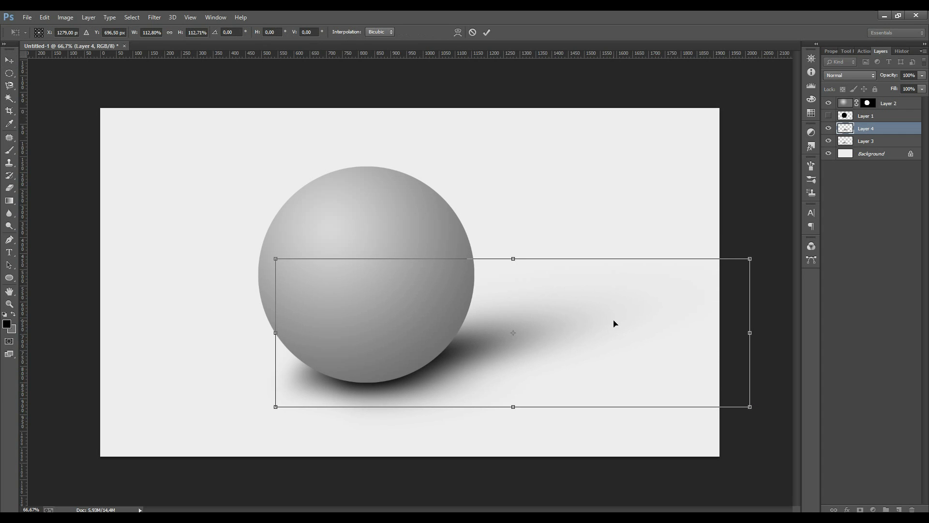
key(Return)
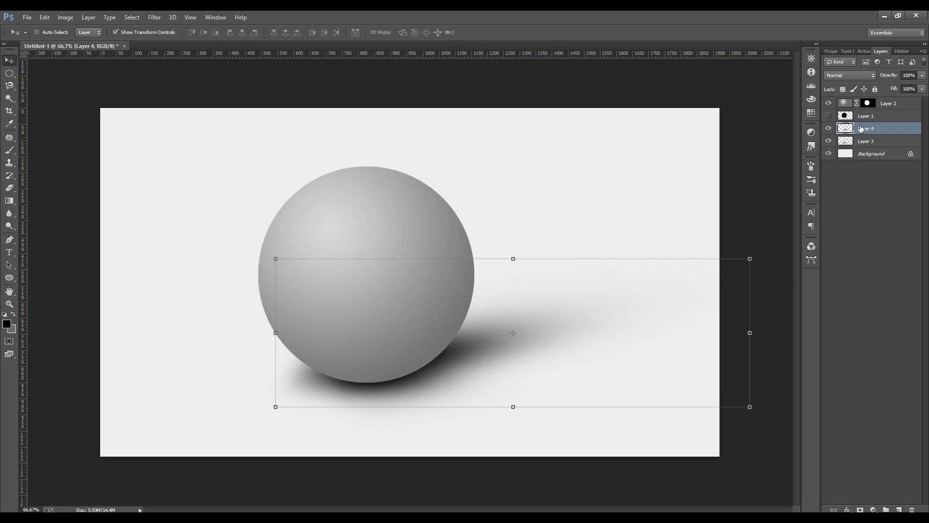
drag(886, 103, 899, 509)
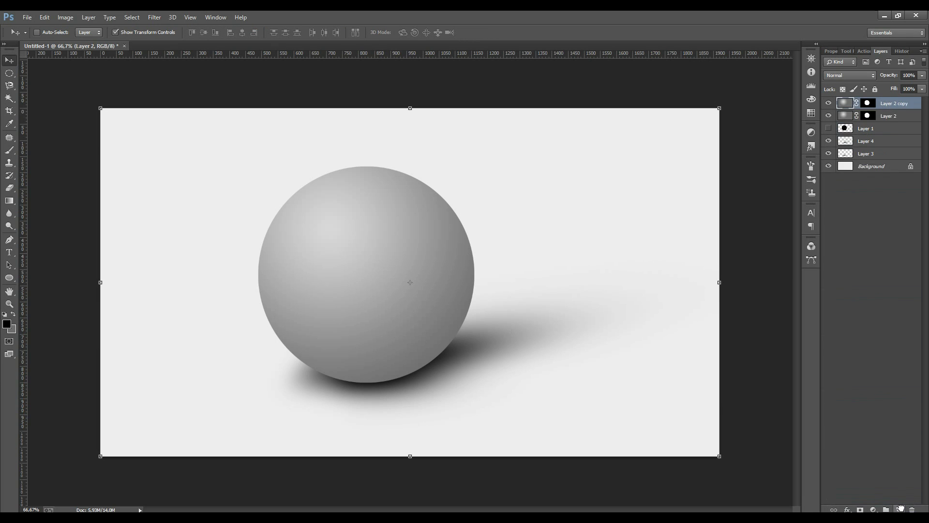
Step: Convert Layer 2 copy to a Smart Object, then rasterize it into plain pixels
right_click(885, 106)
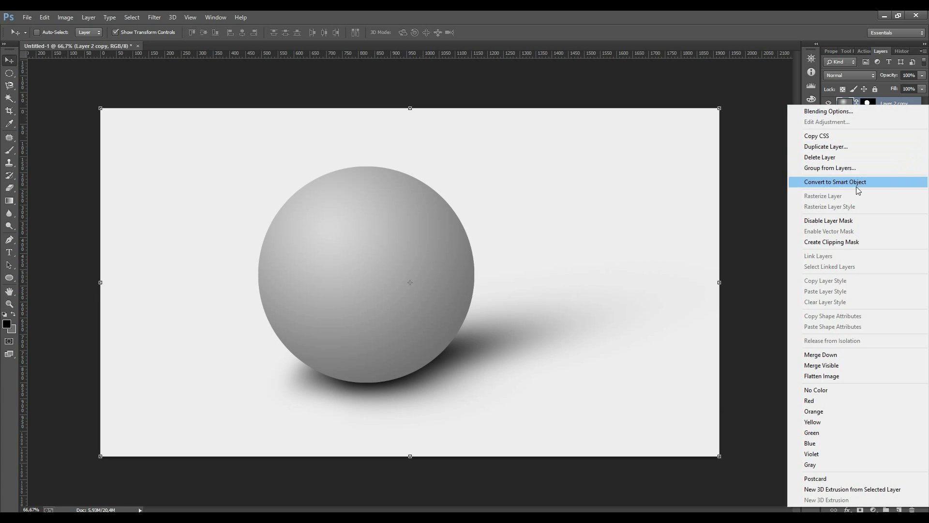
click(854, 183)
right_click(879, 104)
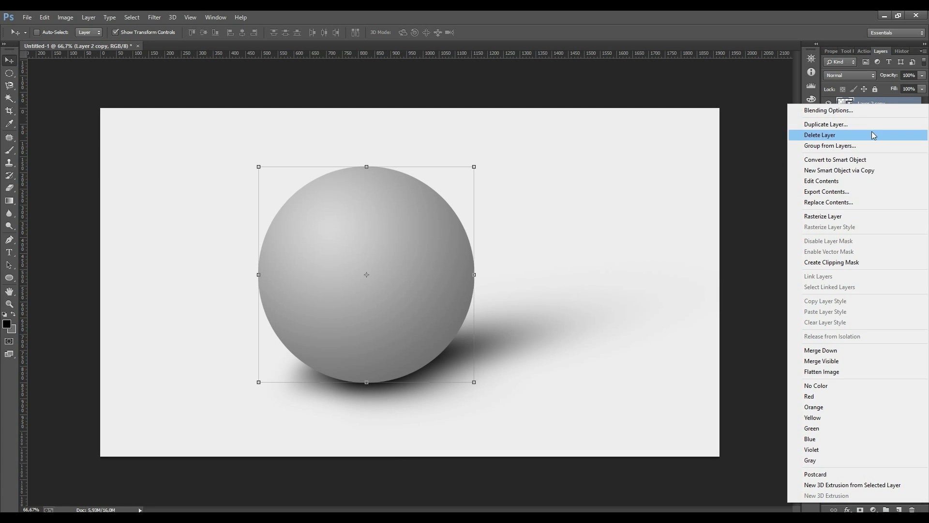
click(852, 216)
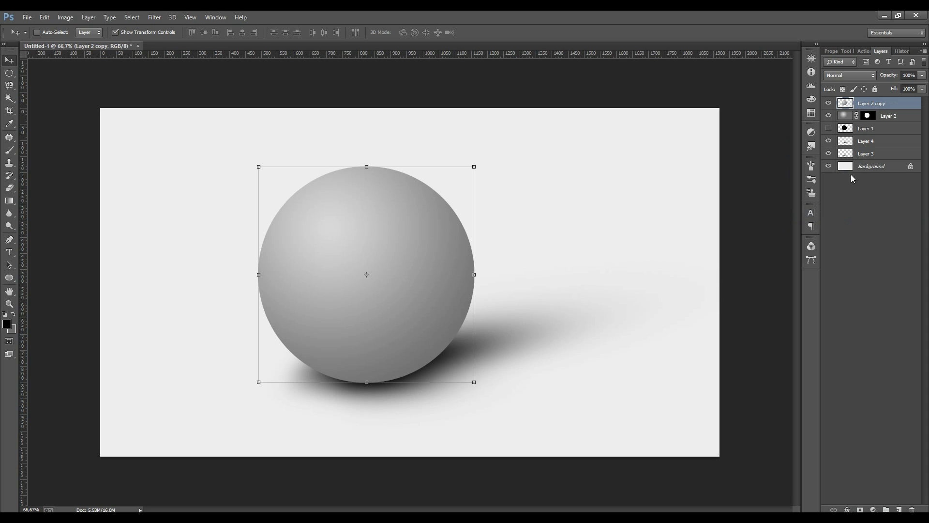
right_click(850, 105)
key(Escape)
key(h)
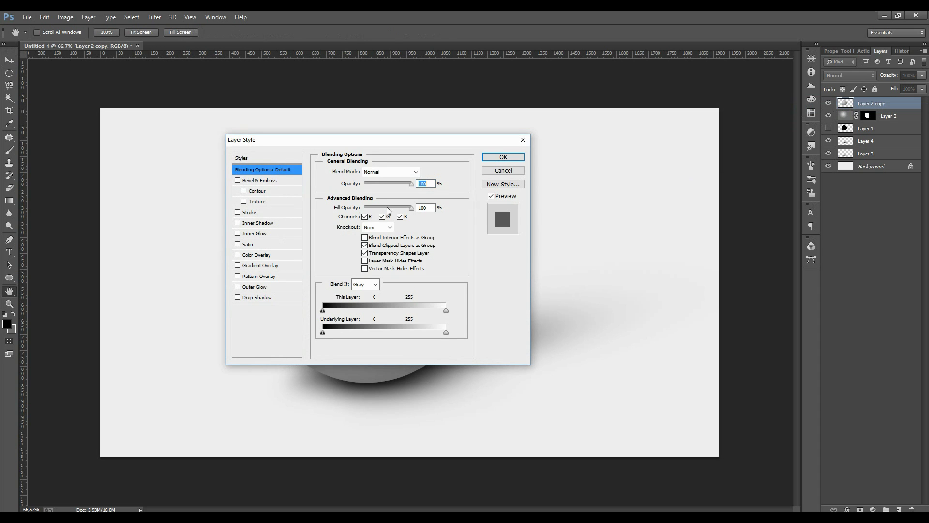
Step: Give Layer 2 copy Fill Opacity 0 and an Inner Shadow with Distance 0
key(Tab)
text(0)
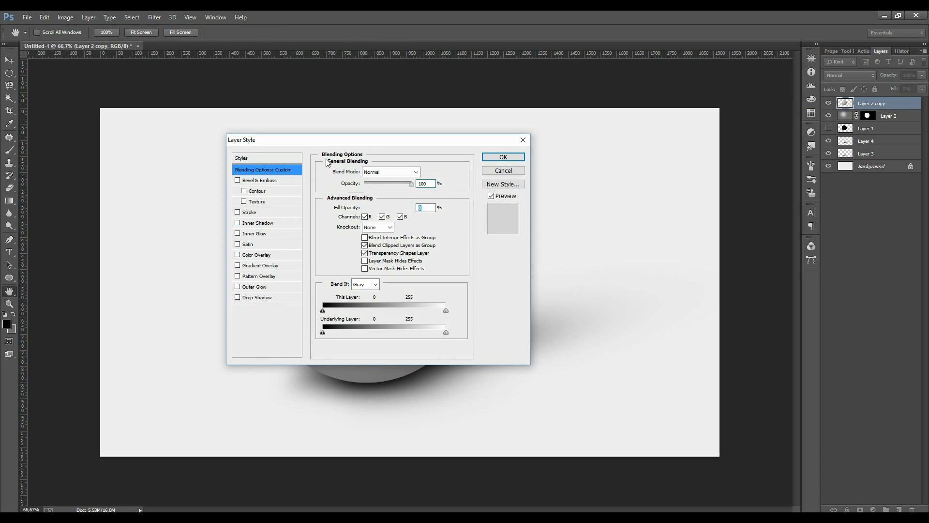
click(256, 223)
drag(344, 141, 616, 154)
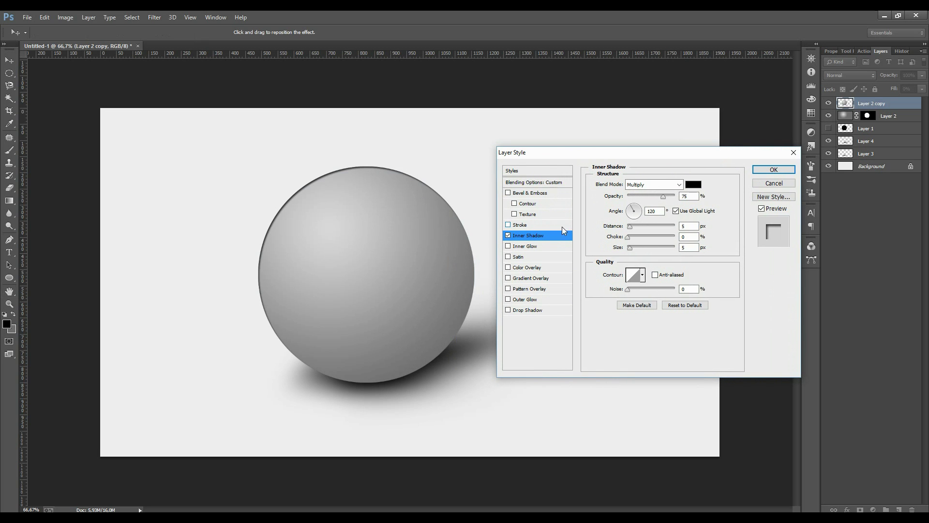
click(553, 234)
mouse_move(630, 226)
mouse_down()
mouse_move(621, 226)
mouse_move(643, 249)
mouse_move(657, 249)
mouse_up()
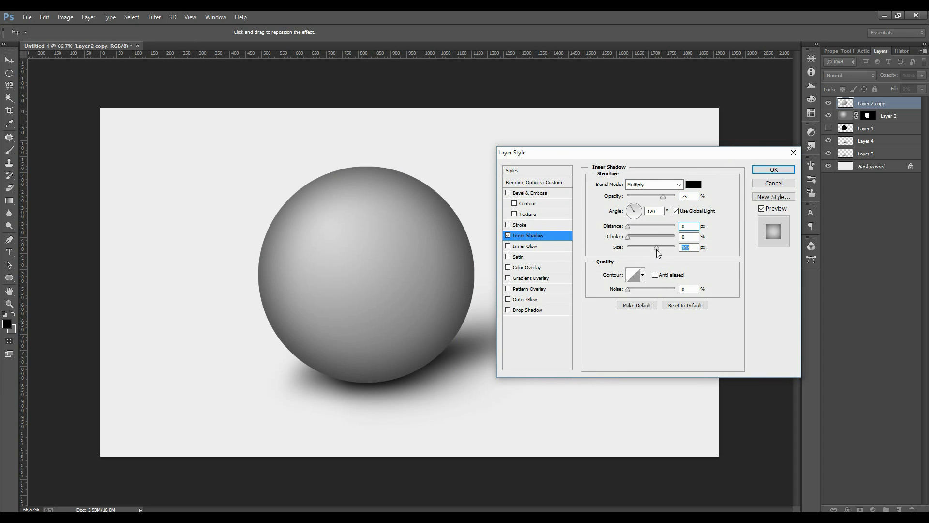
click(774, 170)
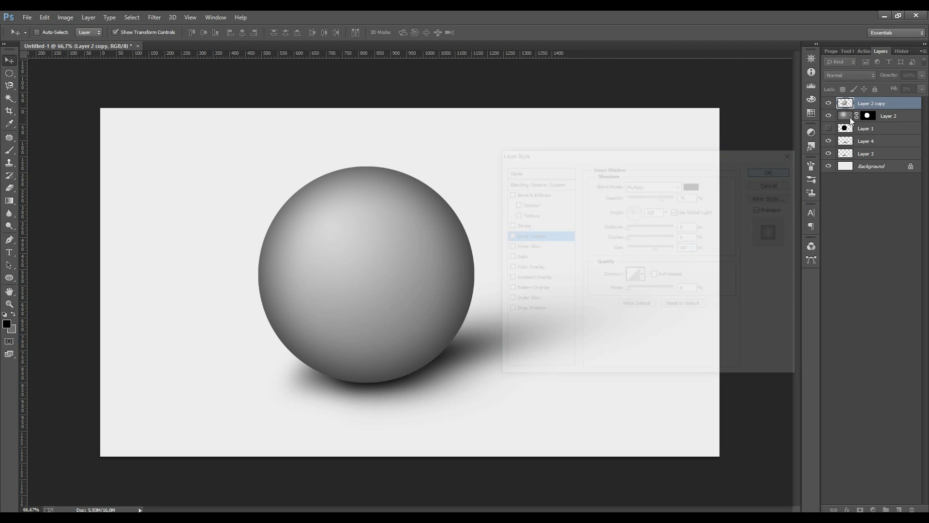
Step: Lower Layer 2 copy's opacity to about 56% and select the Background layer
click(921, 76)
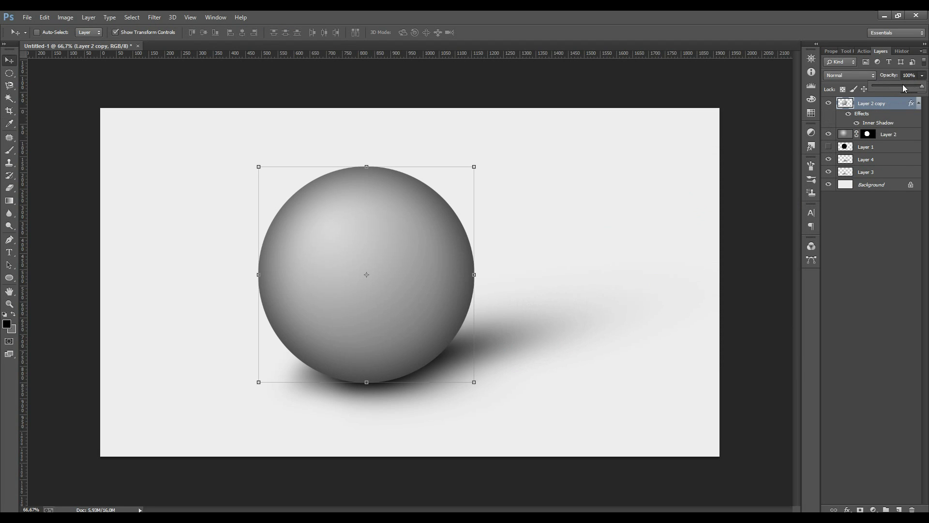
drag(902, 86, 900, 85)
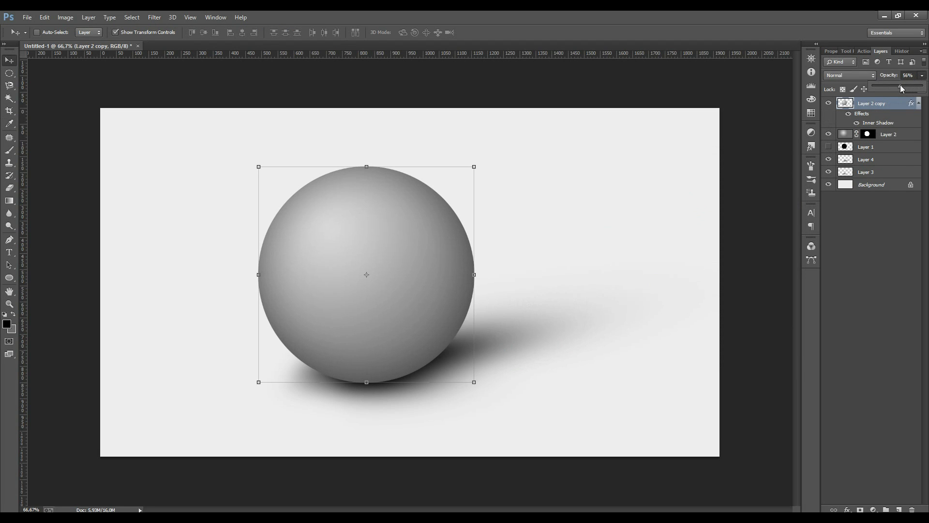
click(884, 185)
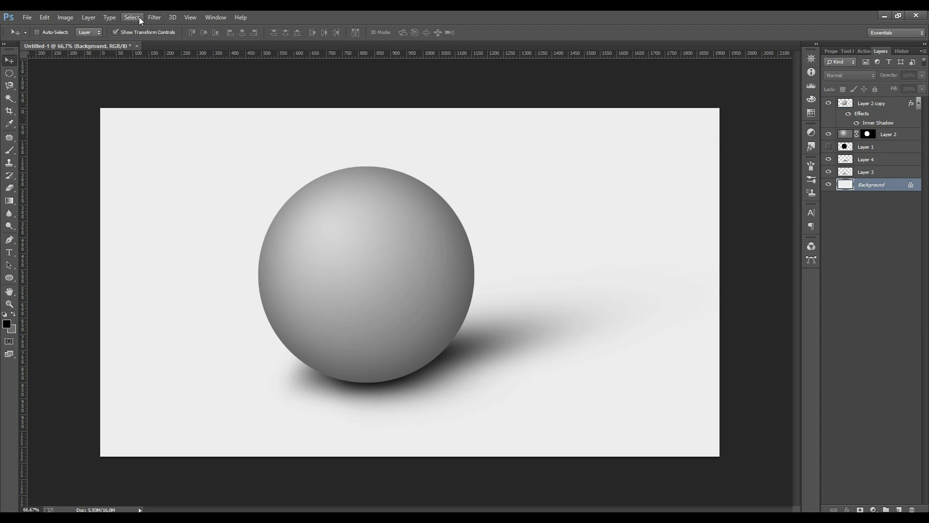
Step: Switch the view to Full Screen Mode, hiding panels and menus
click(186, 18)
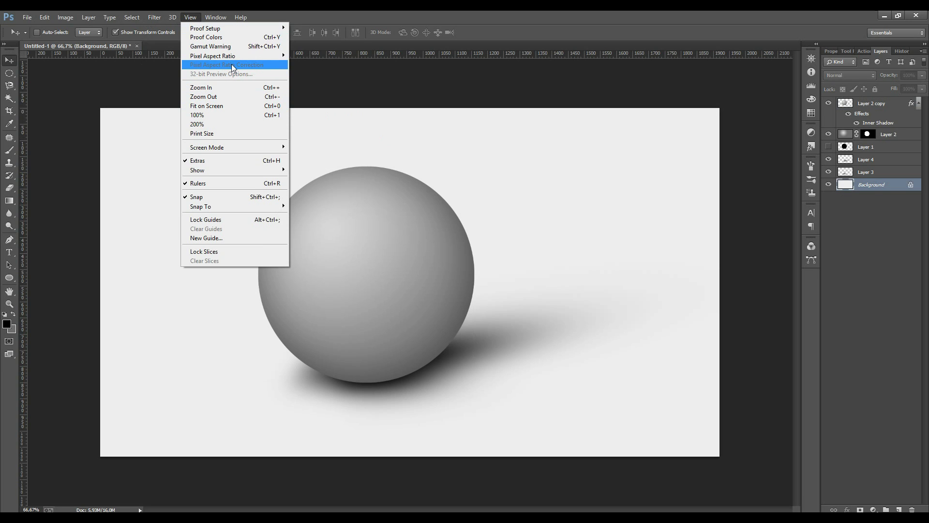
mouse_move(207, 147)
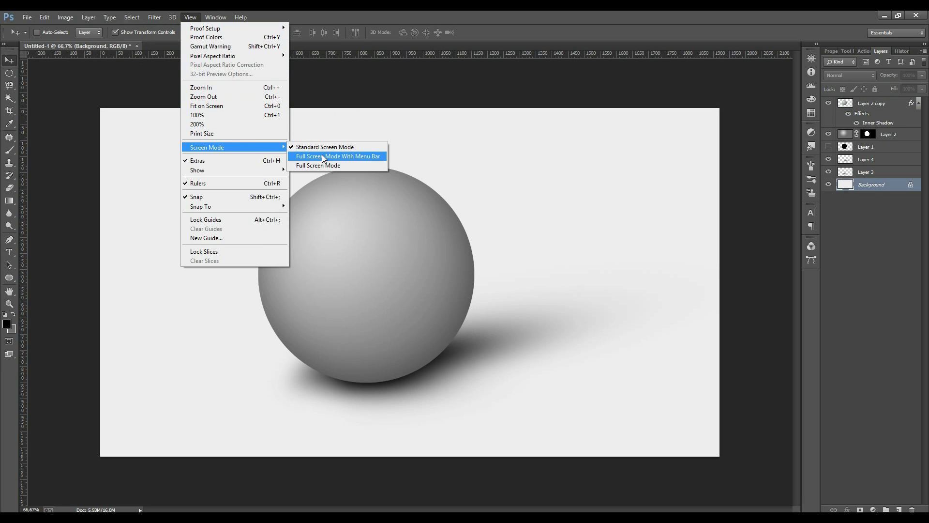
click(326, 165)
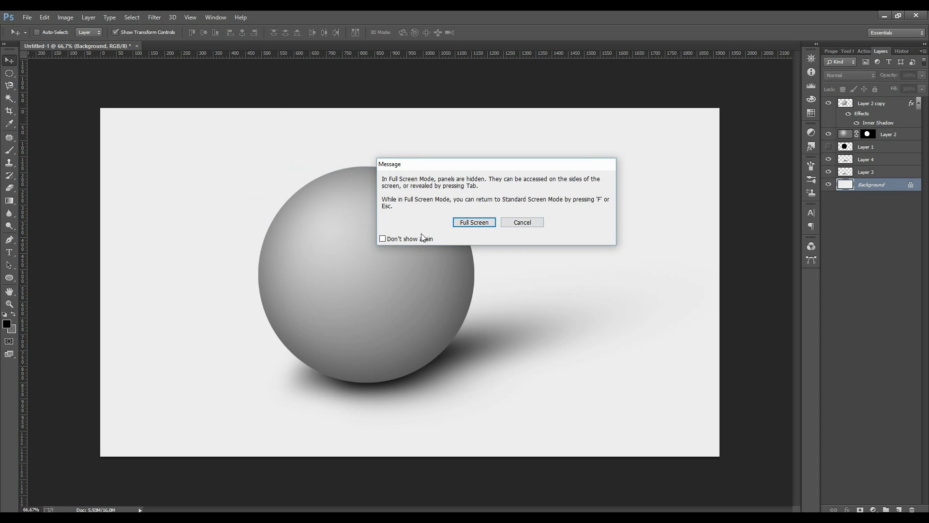
click(478, 222)
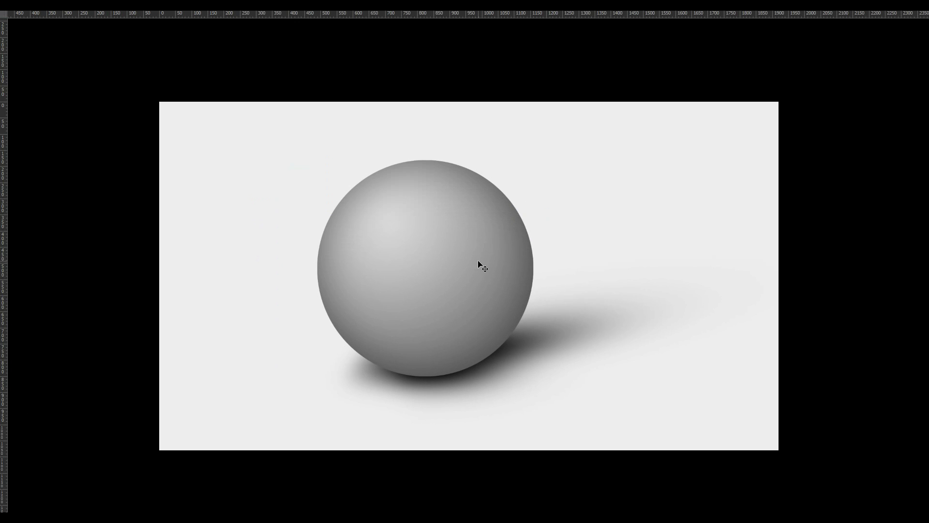
Step: Zoom in and back out to inspect the finished sphere
scroll(463, 256, up, 1)
scroll(463, 257, up, 1)
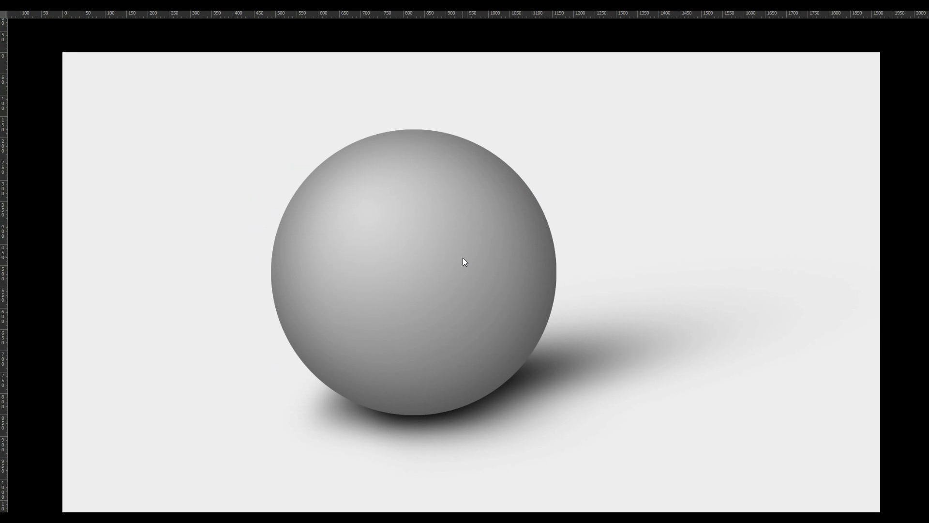
scroll(463, 258, up, 1)
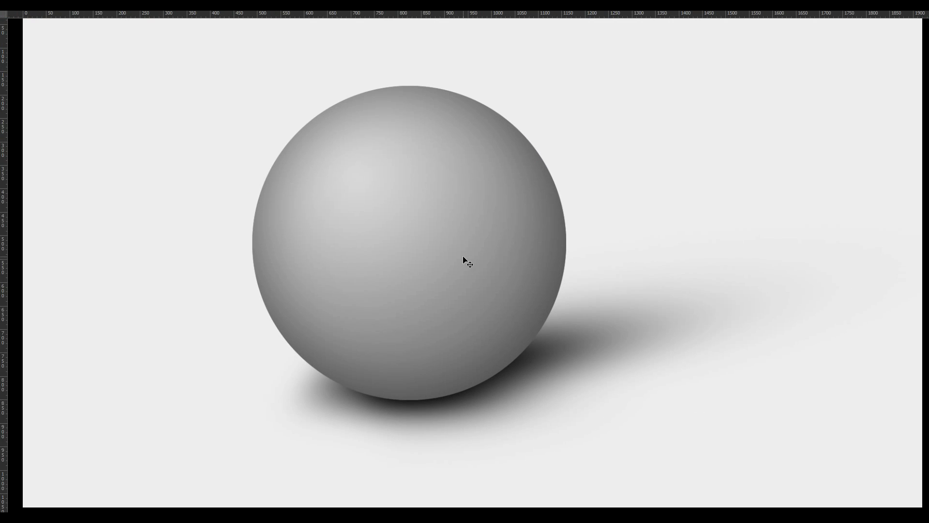
scroll(463, 257, up, 1)
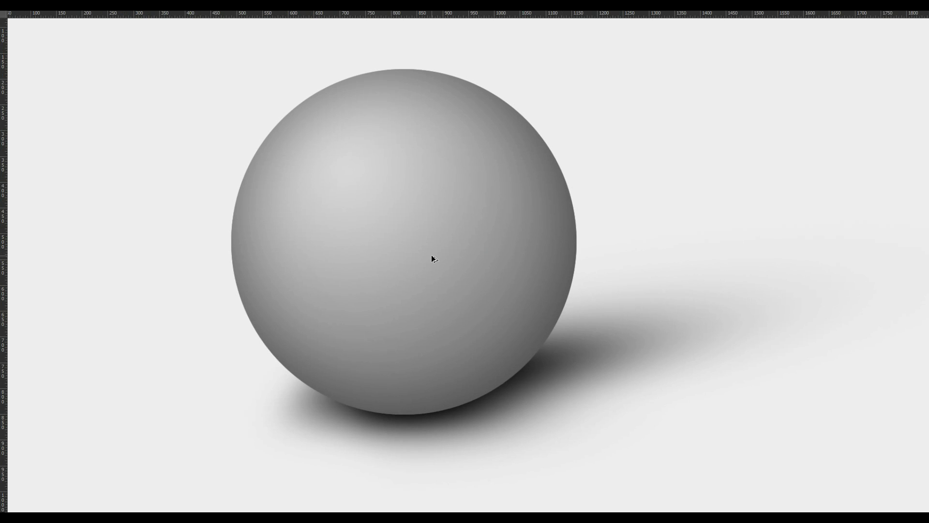
scroll(431, 256, down, 2)
scroll(431, 255, down, 2)
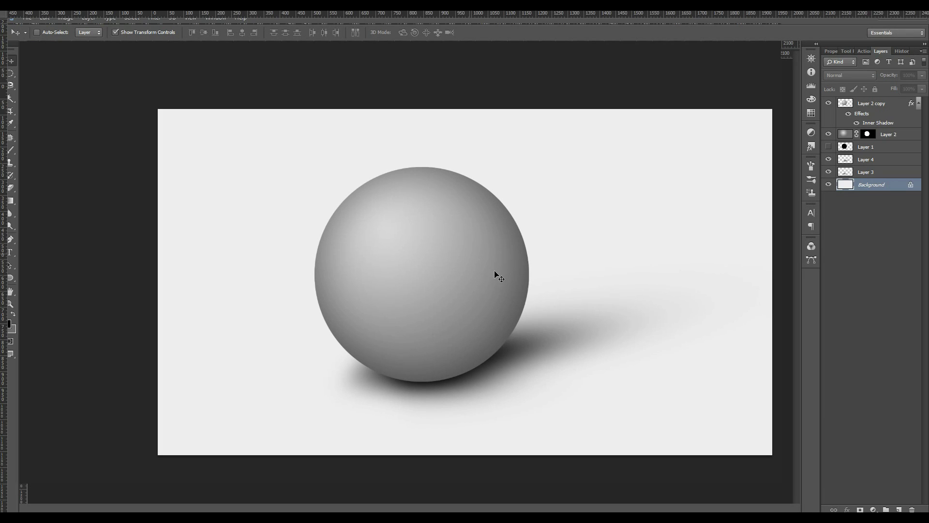